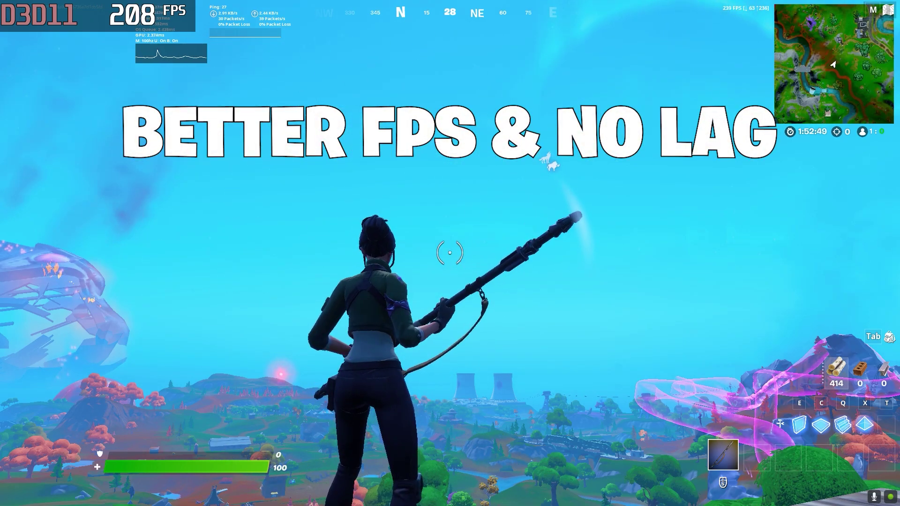
left_click(450, 253)
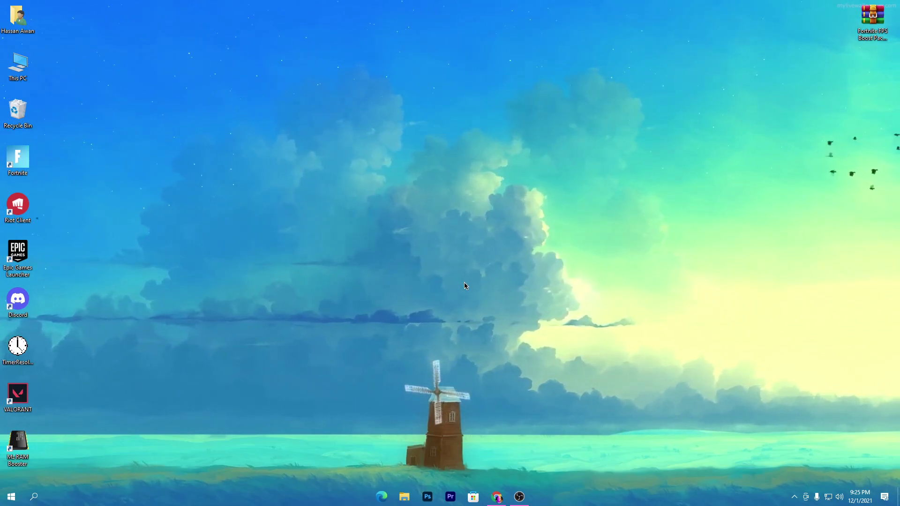
Switch to Chrome and search the Download Packs blog for "boost pack"
left_click(497, 498)
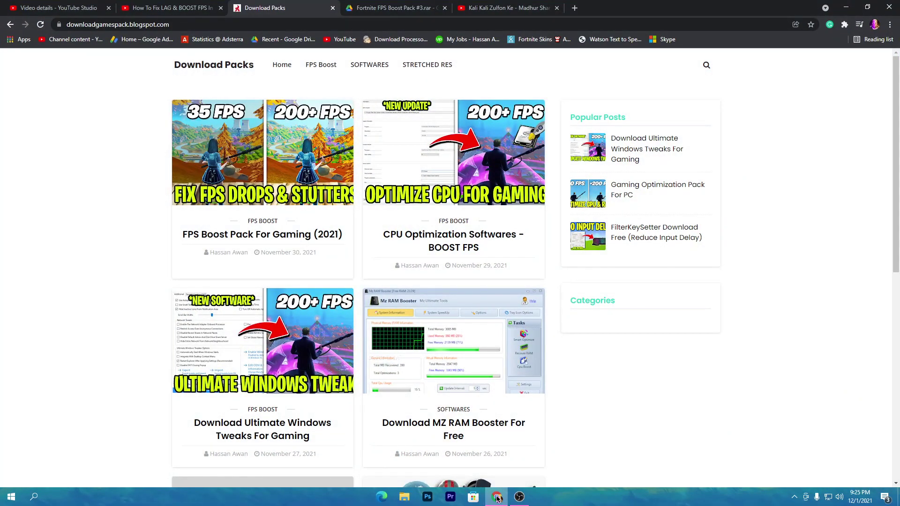
left_click(706, 66)
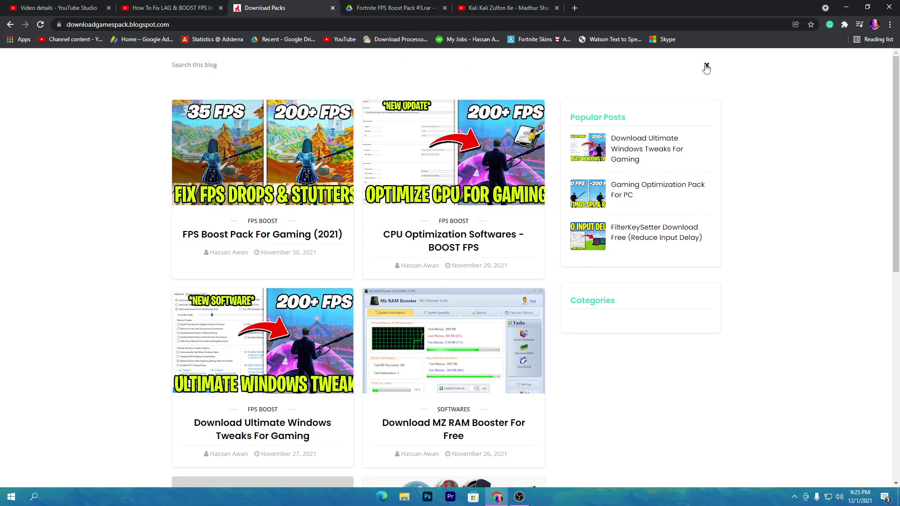
type("boost pack")
key("Return")
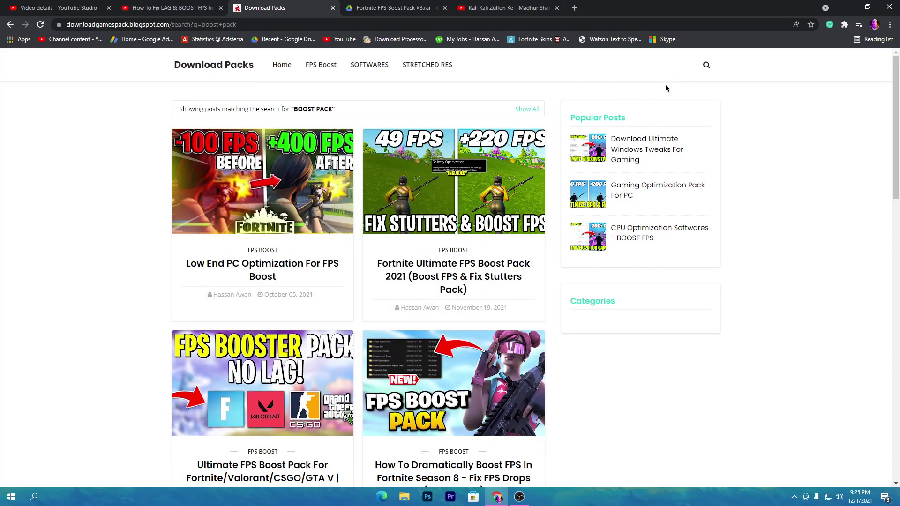
Open the post "How To Dramatically Boost FPS In Fortnite Season 8 - Fix FPS Drops (Boost Pack)" and follow its download link
scroll(516, 152, "down", 3)
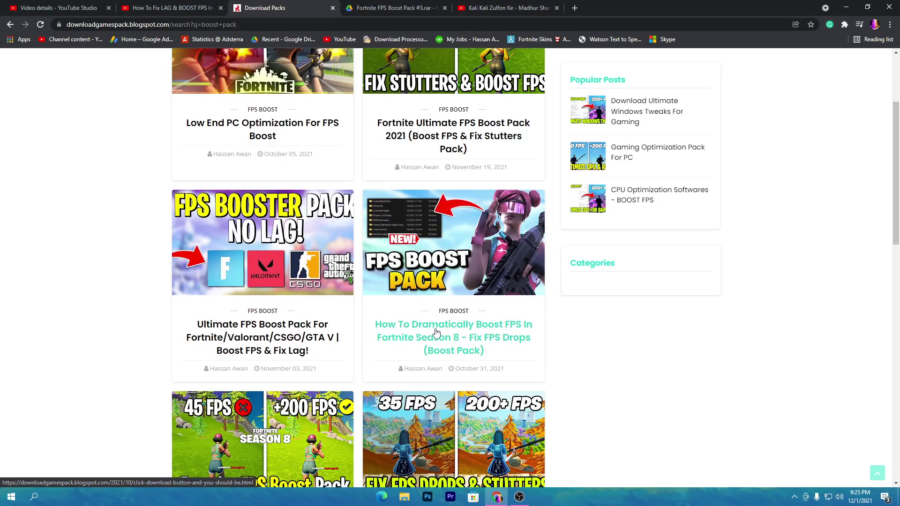
left_click(408, 239)
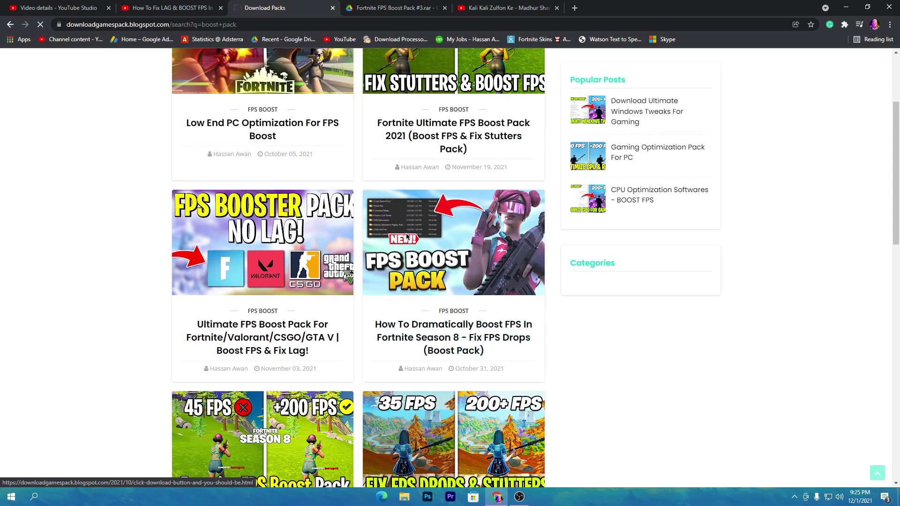
scroll(366, 291, "down", 8)
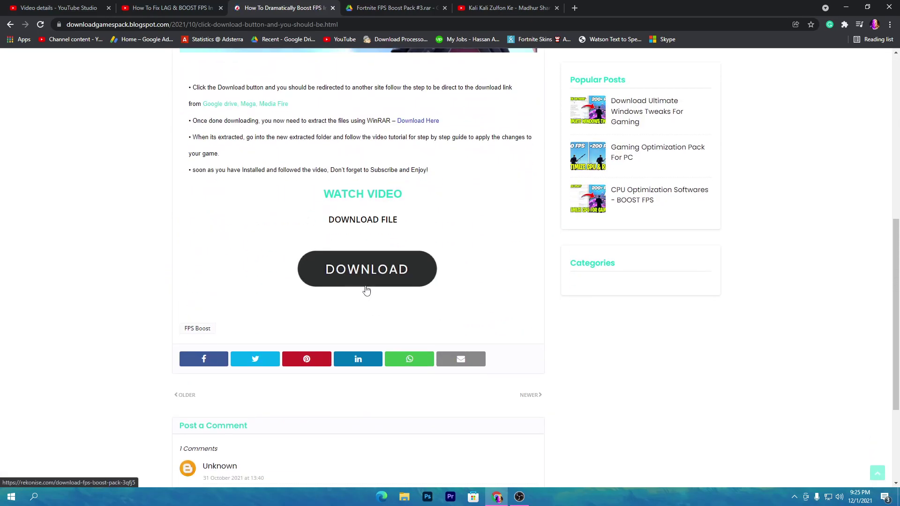
left_click(366, 291)
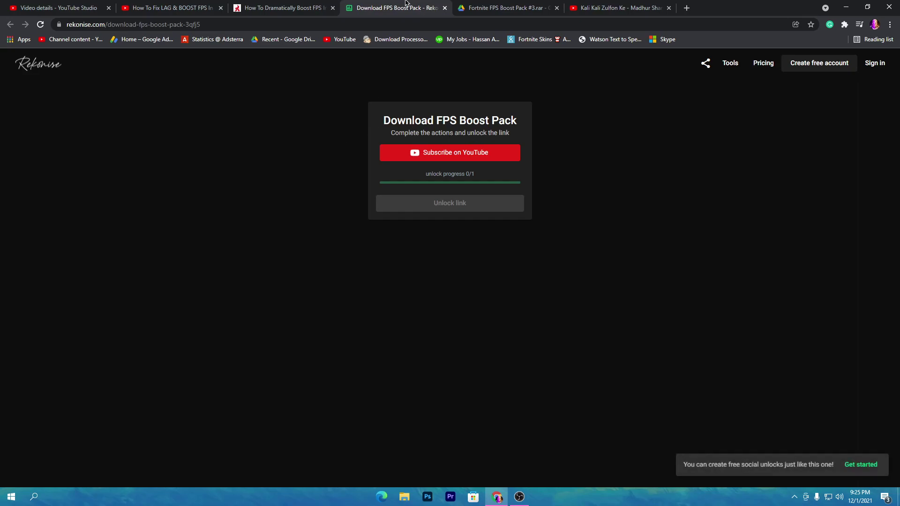
Unlock the Rekonise link through its YouTube subscribe action and download Fortnite FPS Boost Pack #3.rar from Google Drive
left_click(300, 6)
left_click(383, 4)
left_click(450, 153)
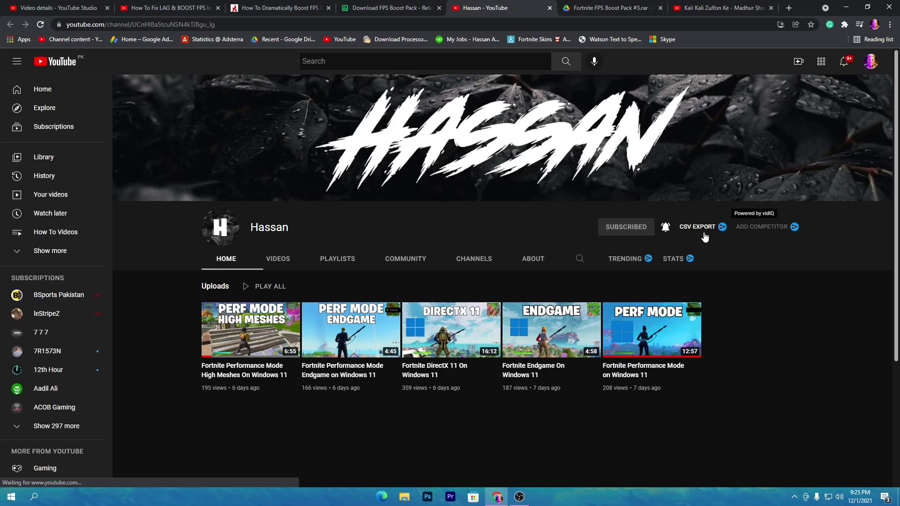
left_click(376, 6)
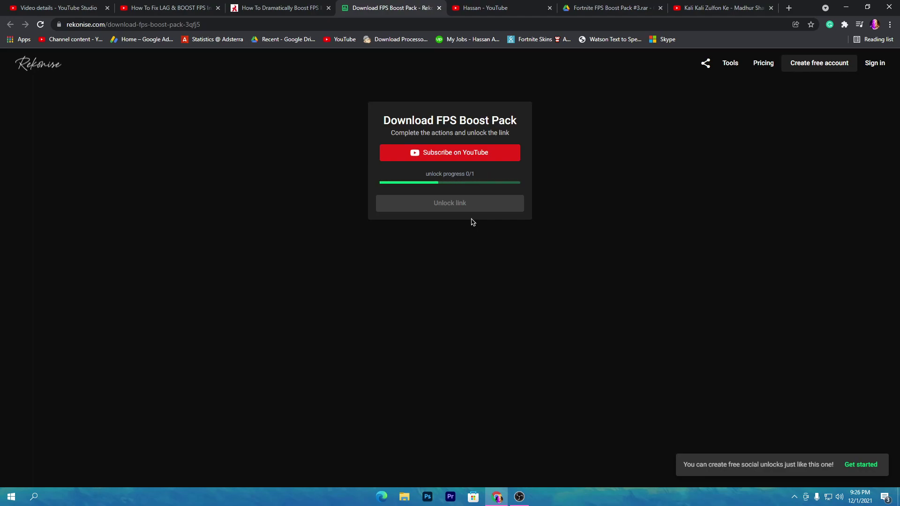
left_click(421, 207)
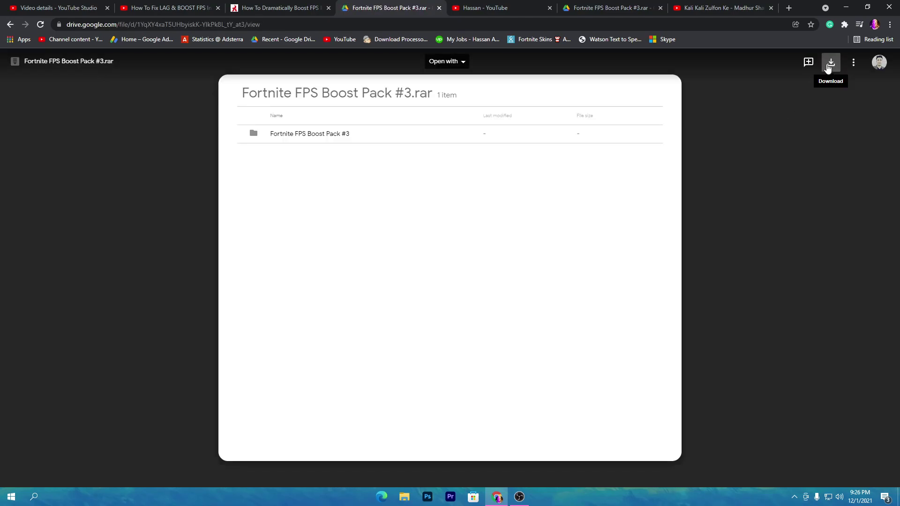
left_click(831, 63)
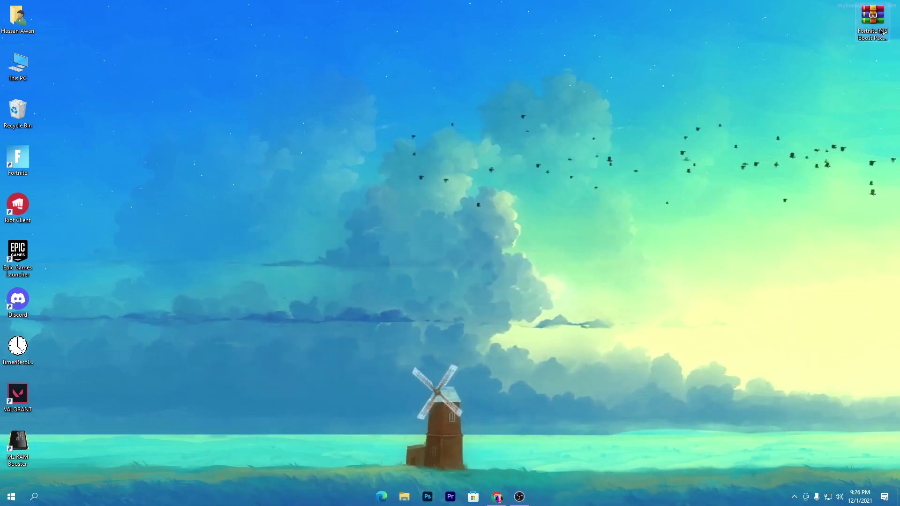
Extract the Fortnite FPS Boost Pack #3 folder from the downloaded archive to the desktop and open it in a maximized window
left_click_drag(881, 31, 237, 104)
left_click_drag(876, 24, 277, 77)
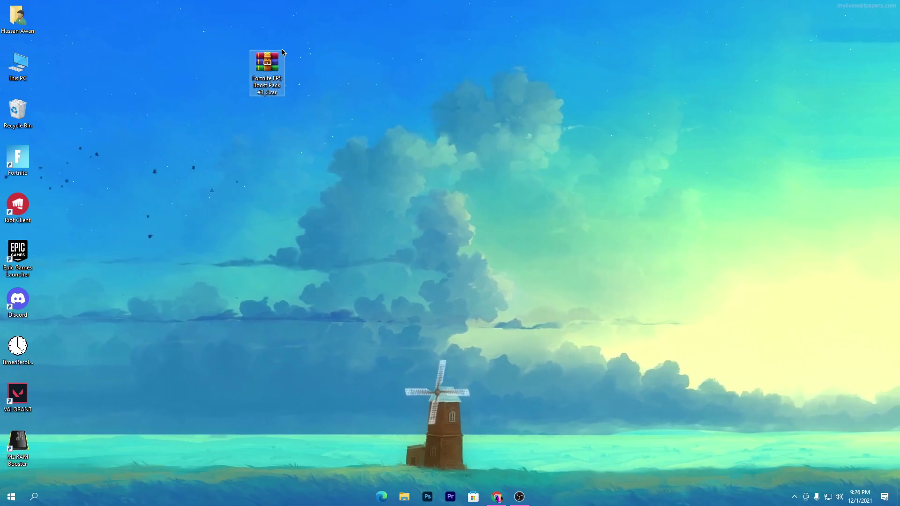
double_click(268, 66)
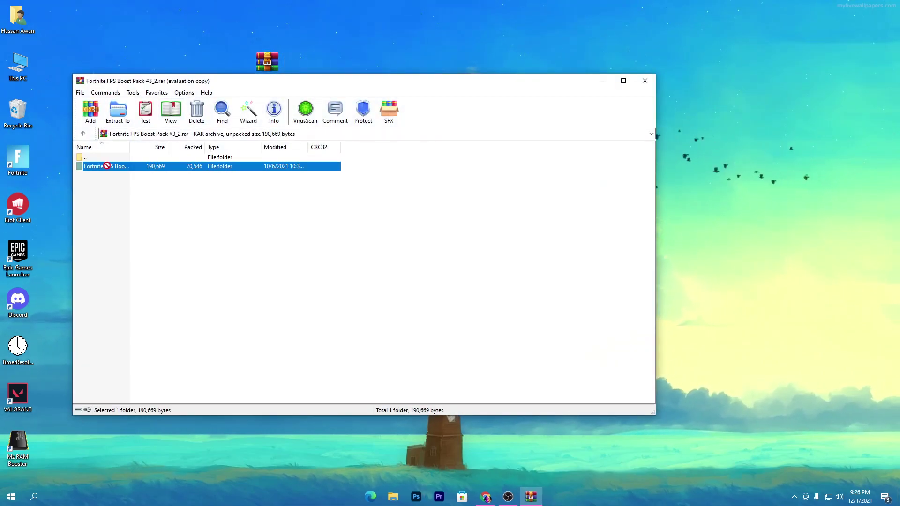
left_click_drag(106, 166, 374, 21)
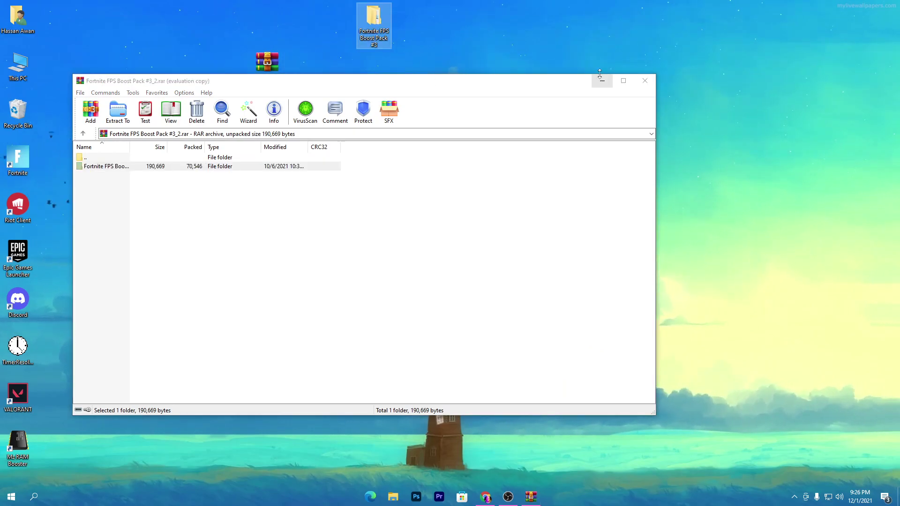
left_click(645, 81)
double_click(375, 21)
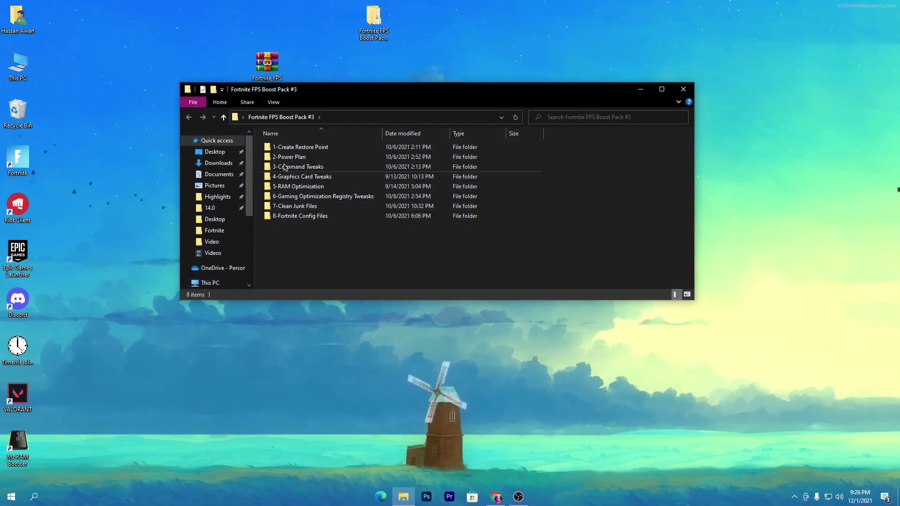
double_click(362, 86)
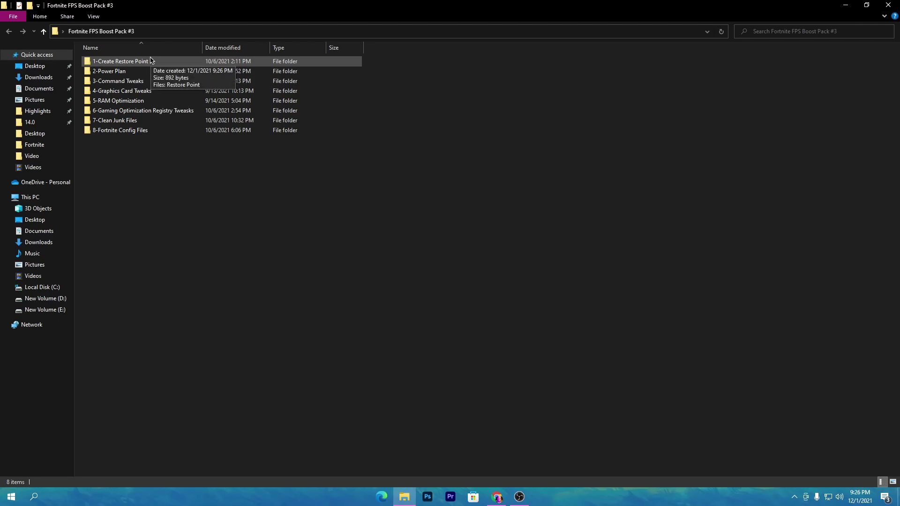
Merge Power Tweak.reg from the 2-Power Plan folder into the registry
left_click(127, 74)
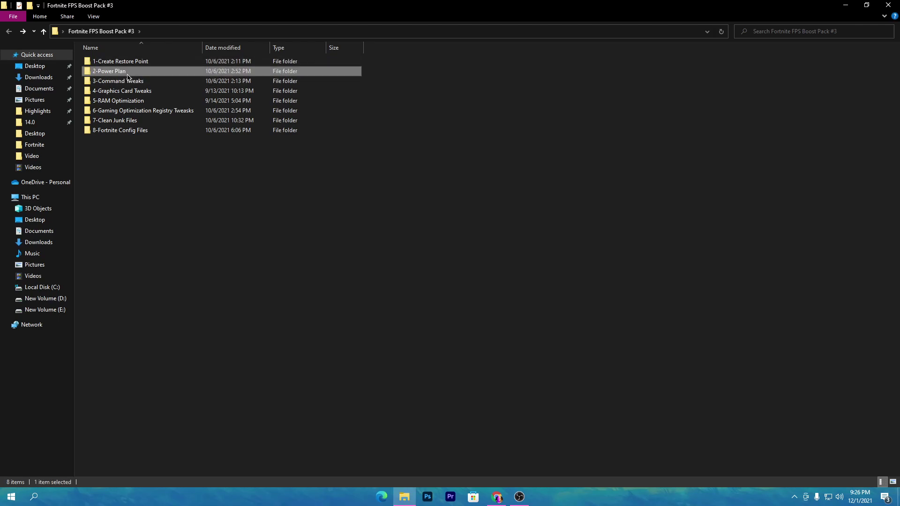
double_click(115, 73)
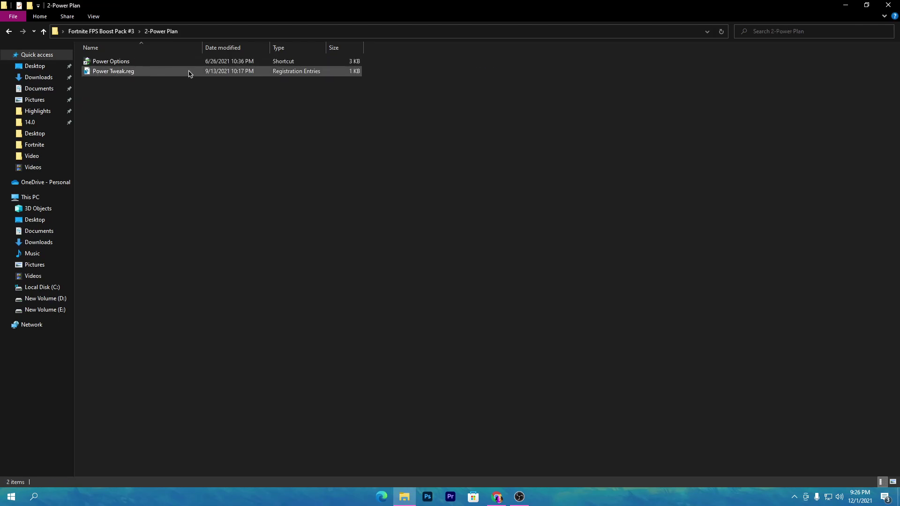
double_click(149, 71)
left_click(360, 312)
left_click(524, 262)
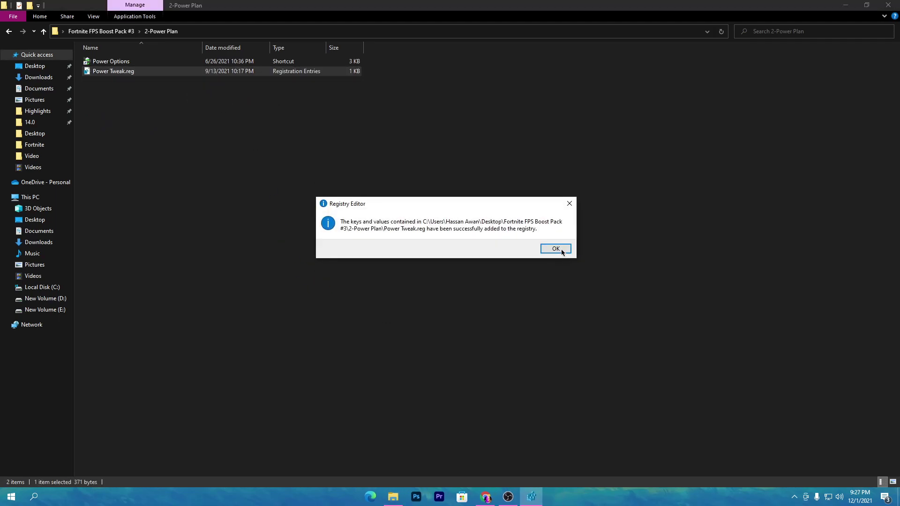
left_click(556, 249)
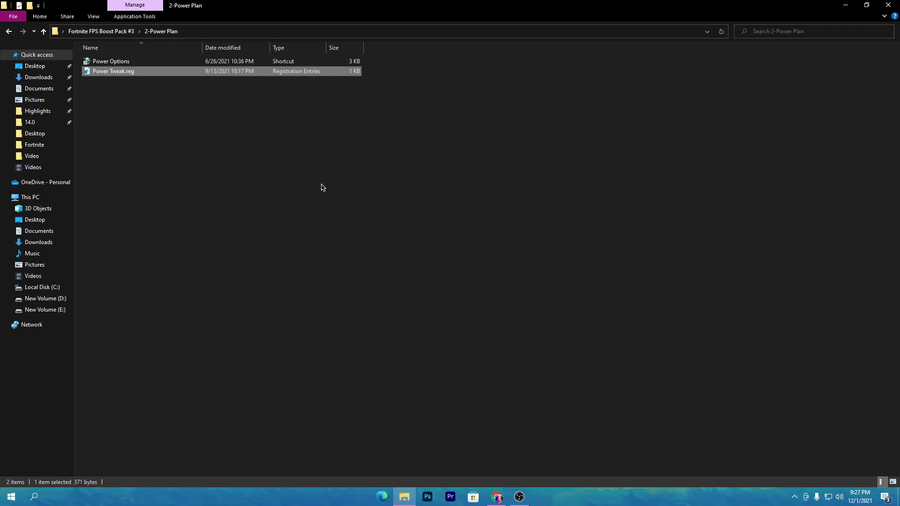
Run Disable Useless Activities.cmd from the 3-Command Tweaks folder and select Important Tweaks.bat
key("BackSpace")
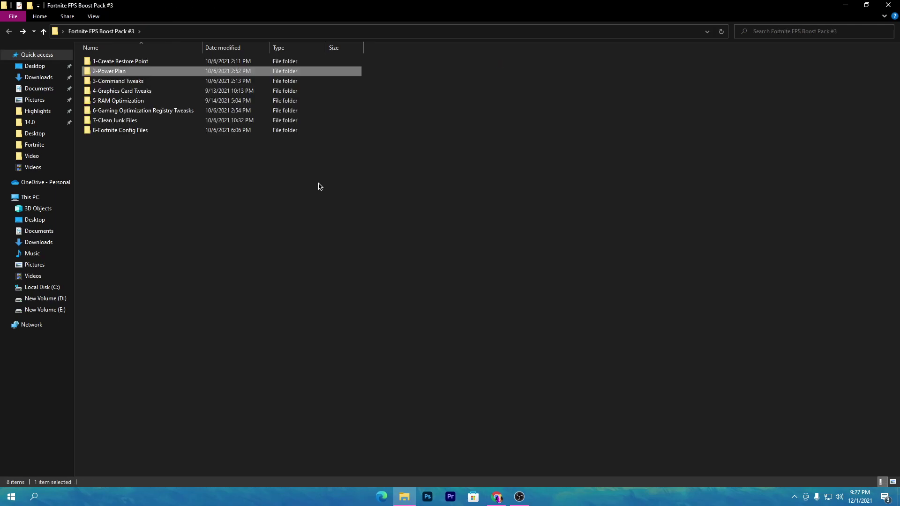
double_click(110, 82)
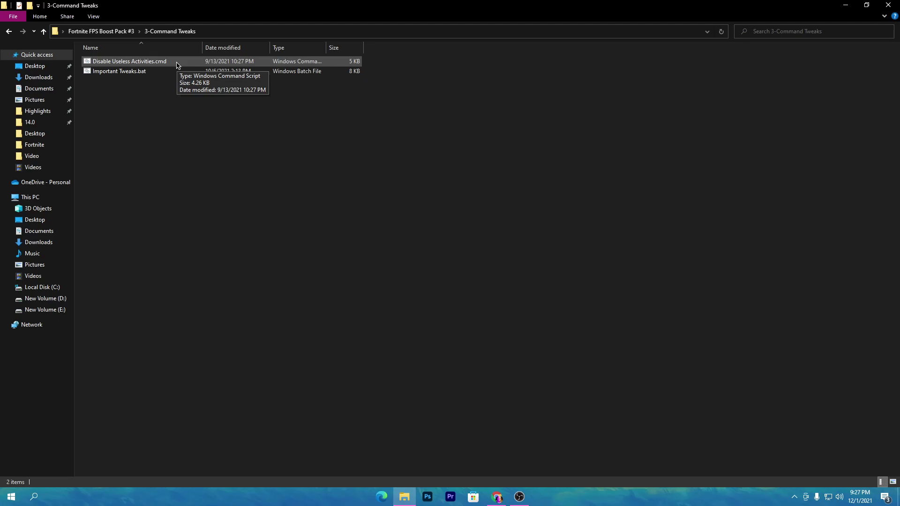
double_click(135, 62)
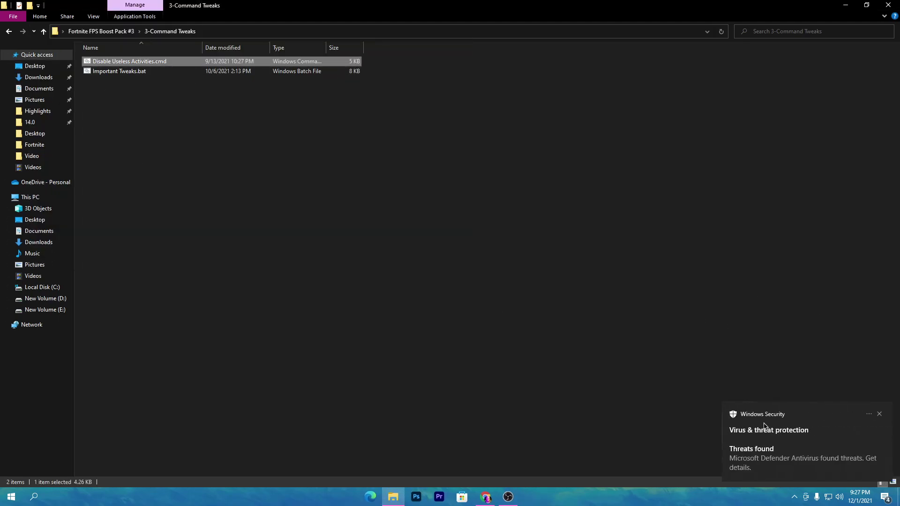
left_click(157, 75)
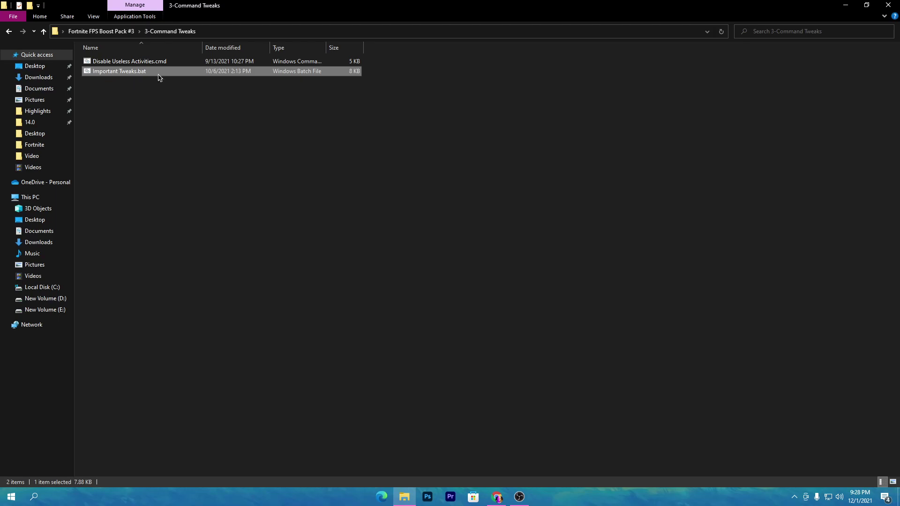
Merge NVIDIA.reg from the NVIDIA folder inside 4-Graphics Card Tweaks into the registry
key("BackSpace")
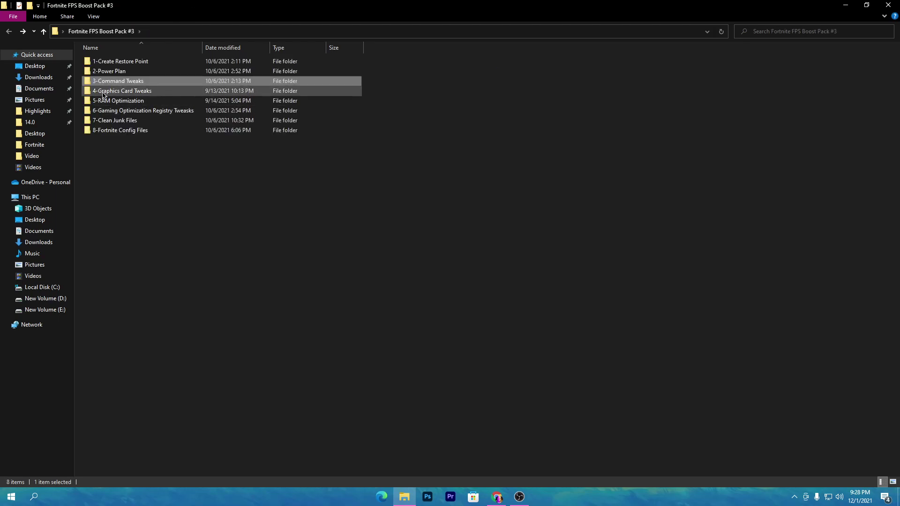
double_click(131, 93)
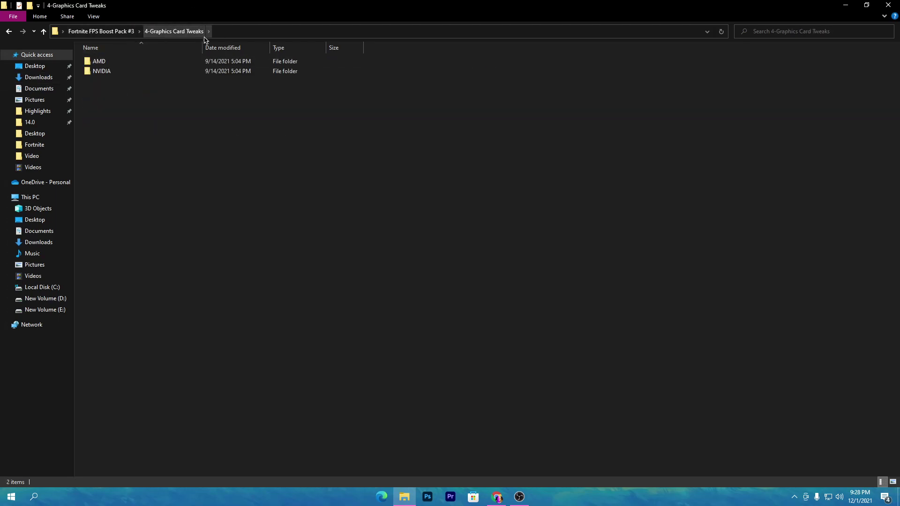
left_click_drag(127, 84, 262, 70)
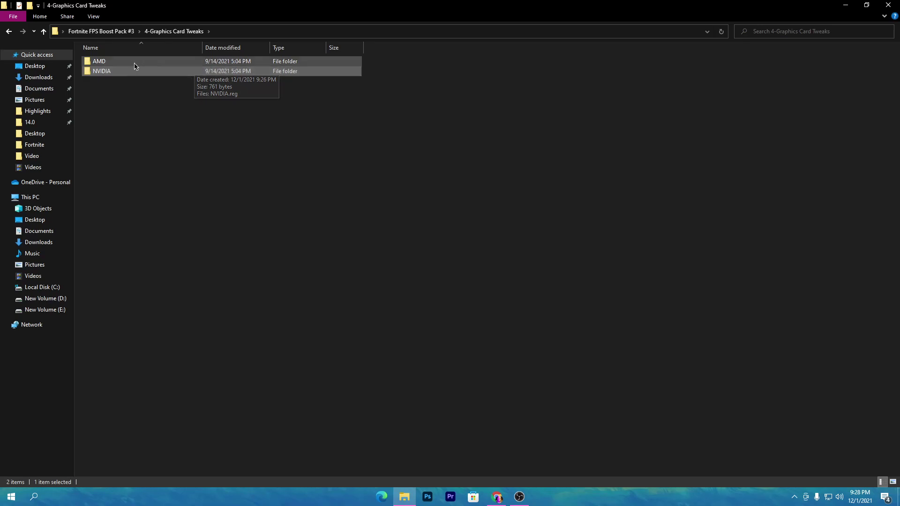
double_click(121, 71)
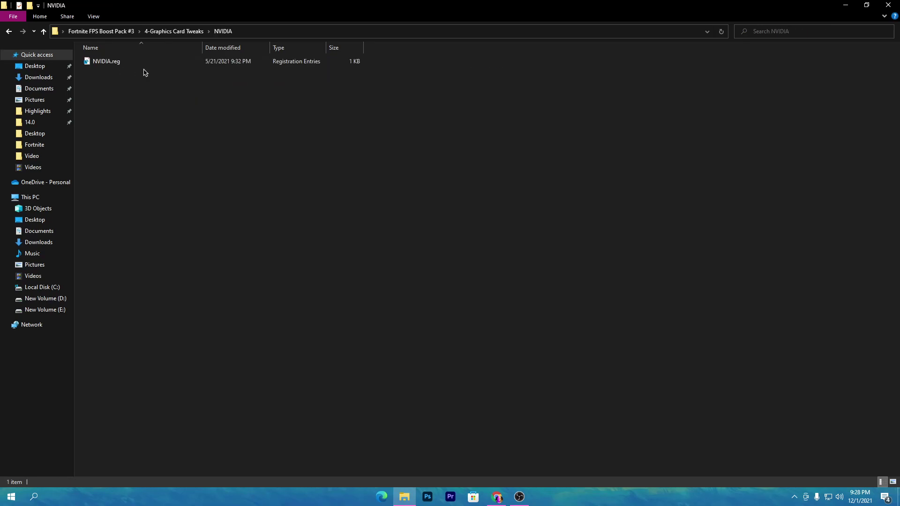
double_click(105, 62)
left_click(391, 319)
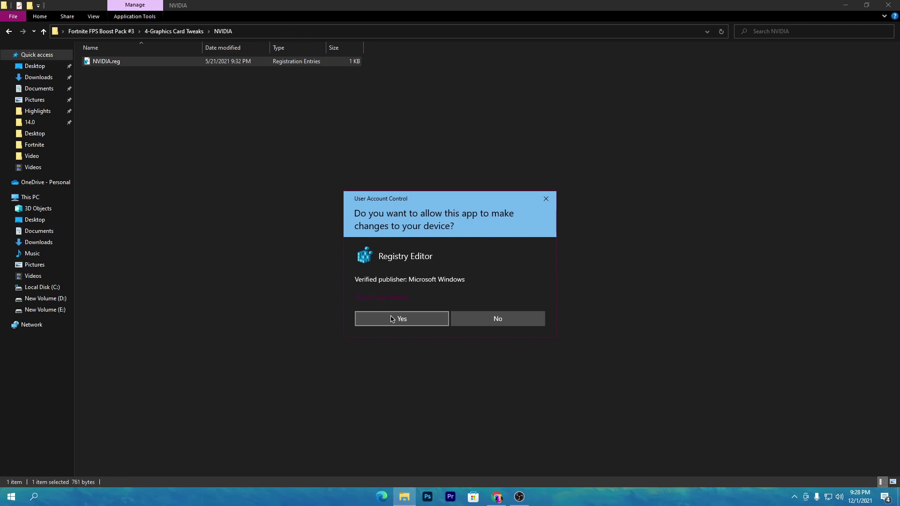
left_click(518, 261)
left_click(555, 249)
Merge 16GB Ram.reg from the 5-RAM Optimization folder into the registry
key("BackSpace")
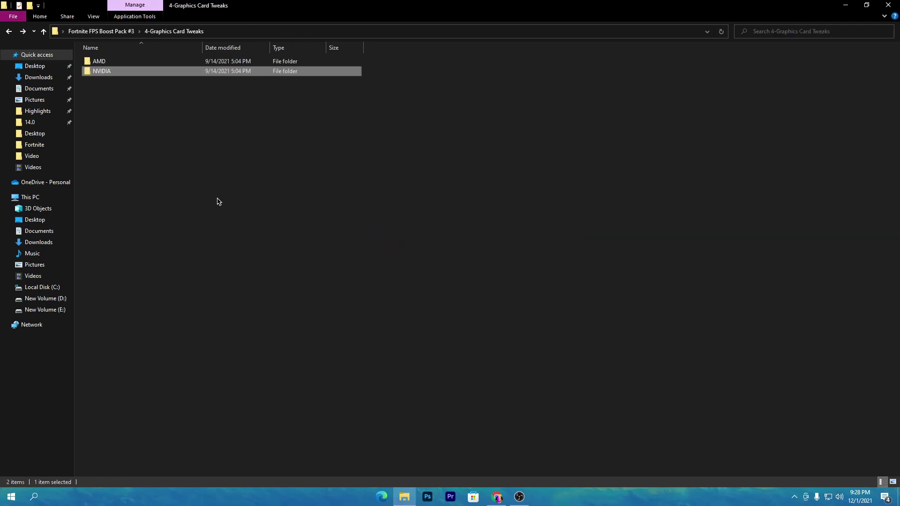
key("BackSpace")
left_click(111, 101)
double_click(111, 100)
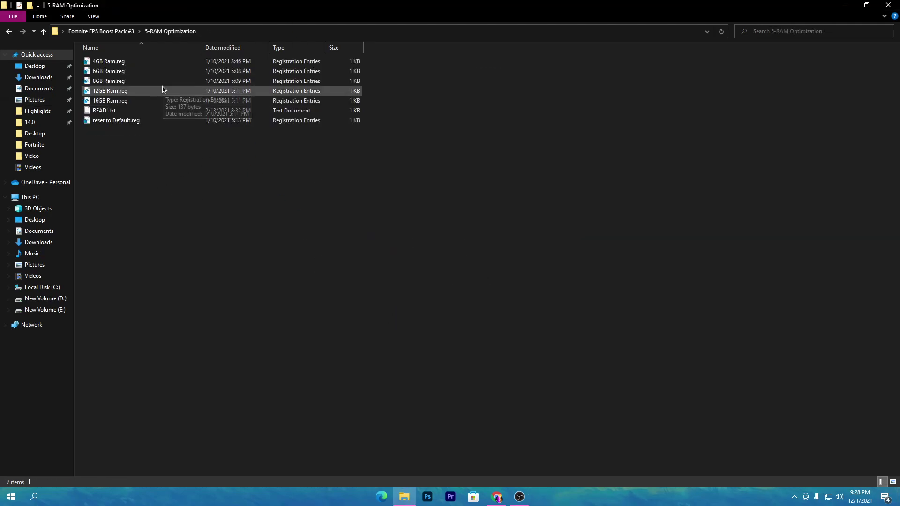
left_click_drag(205, 161, 515, 60)
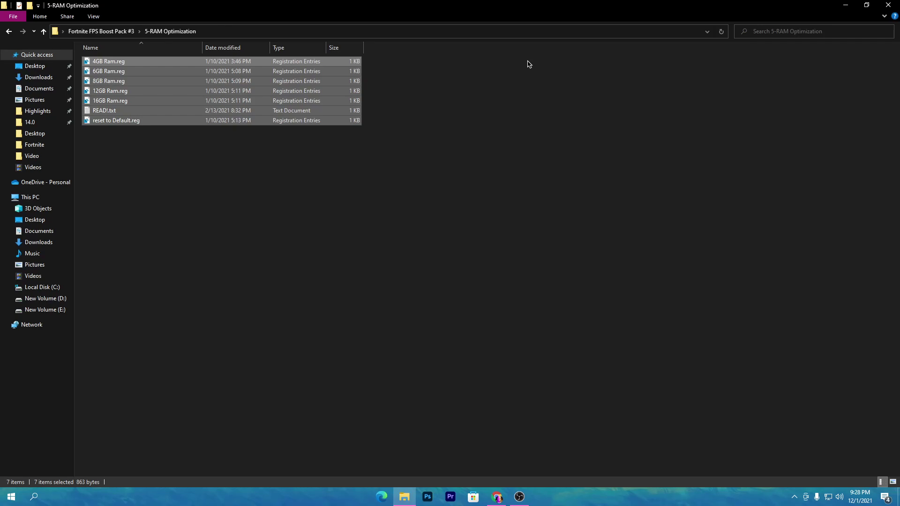
left_click(277, 177)
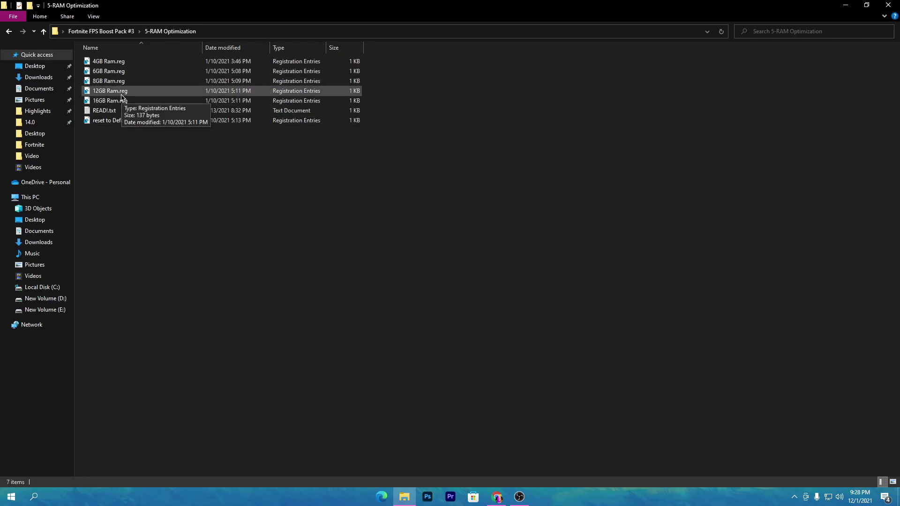
double_click(110, 100)
left_click(398, 319)
left_click(511, 262)
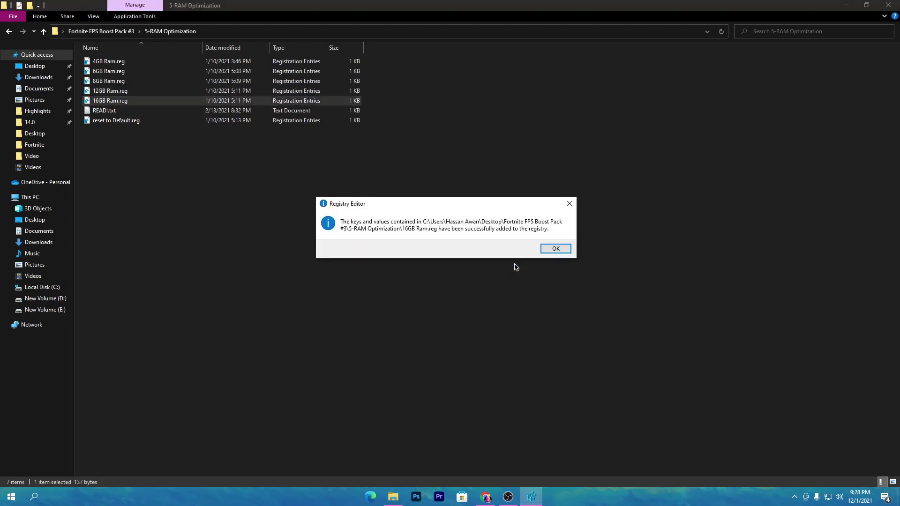
left_click(560, 249)
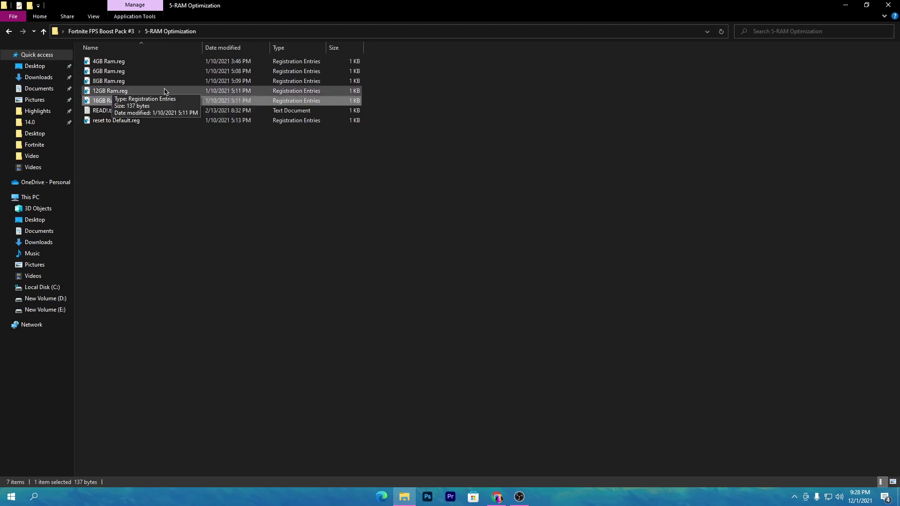
Merge Disable Driver Searching.reg from the 6-Gaming Optimization Registry Tweaks folder into the registry
key("alt+Left")
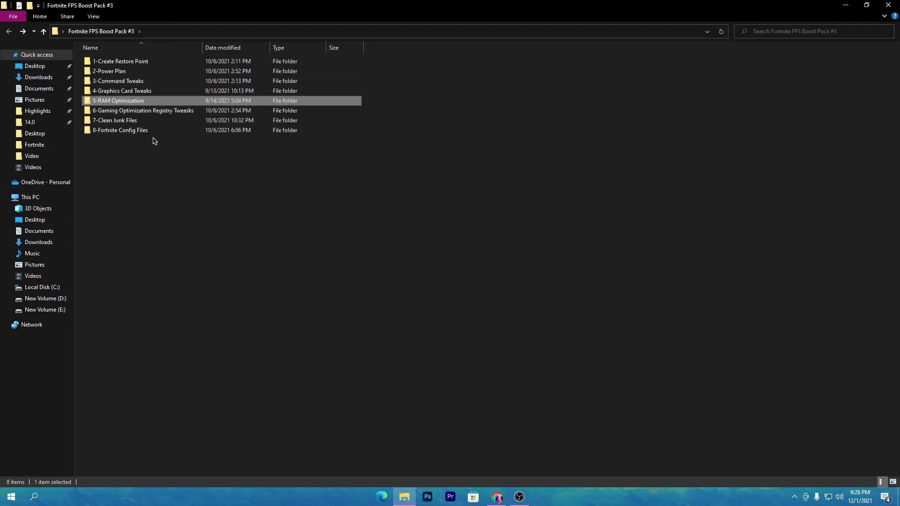
left_click(144, 112)
double_click(144, 111)
left_click_drag(134, 211, 484, 73)
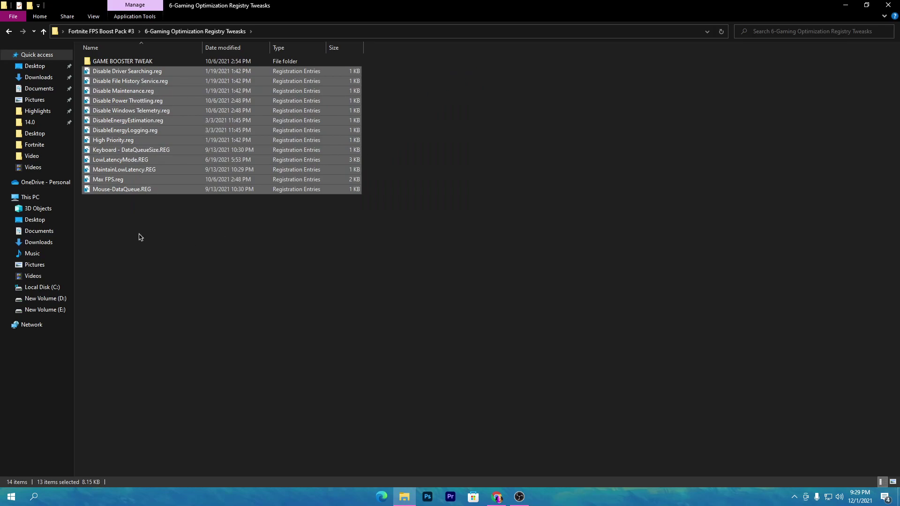
double_click(122, 71)
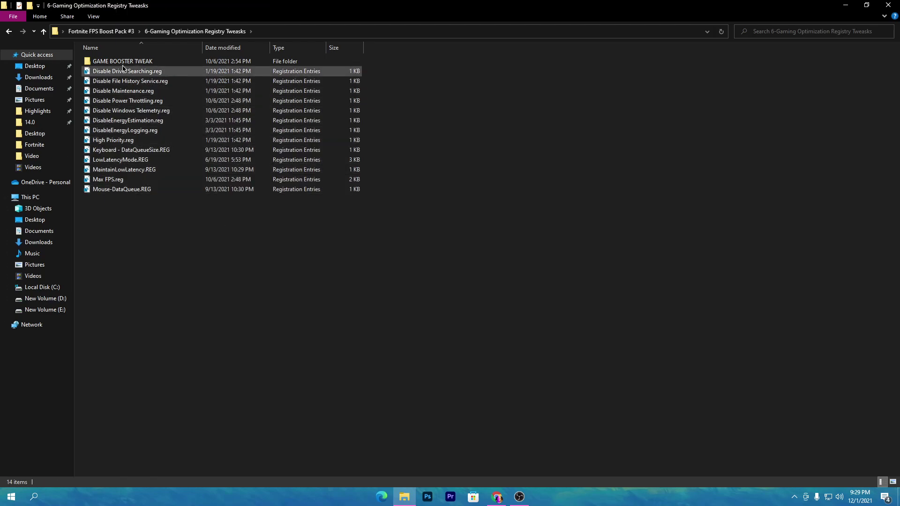
left_click(378, 318)
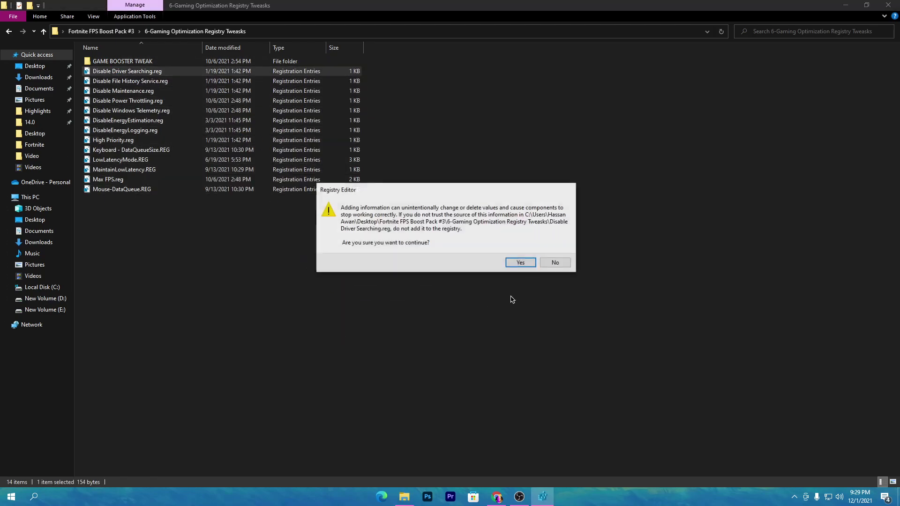
left_click(518, 261)
left_click(566, 255)
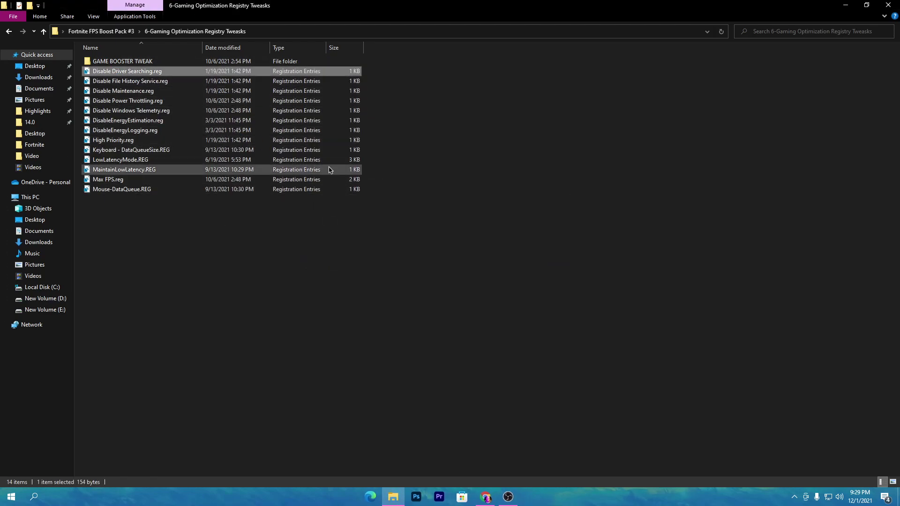
Merge Disable File History Service.reg into the registry
double_click(143, 81)
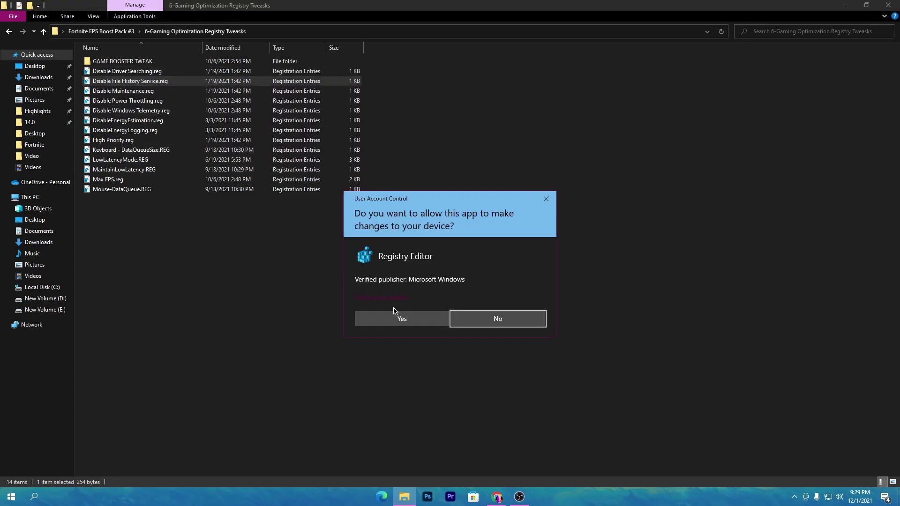
left_click(398, 318)
left_click(519, 261)
left_click(555, 252)
Merge Mouse-DataQueue.REG into the registry and select all the registry files below Disable Driver Searching.reg
double_click(220, 190)
left_click(399, 318)
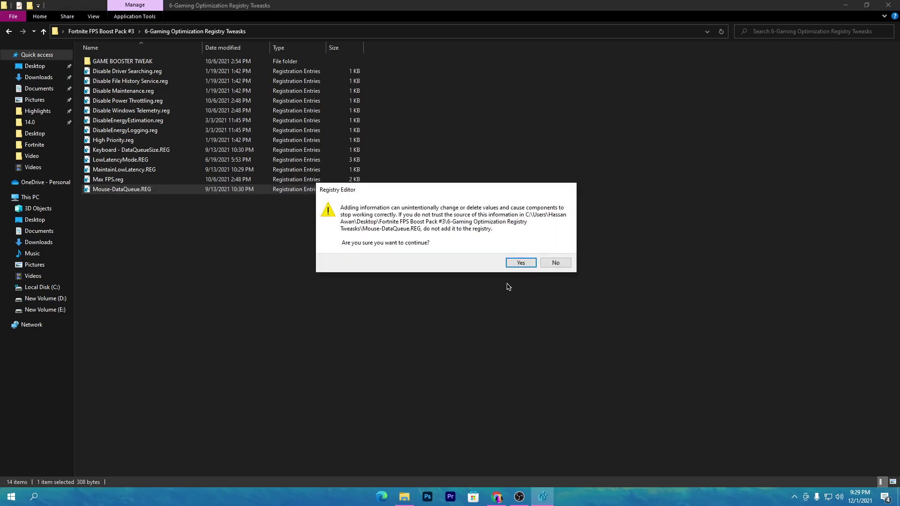
left_click(521, 262)
left_click(554, 254)
left_click_drag(125, 232, 416, 81)
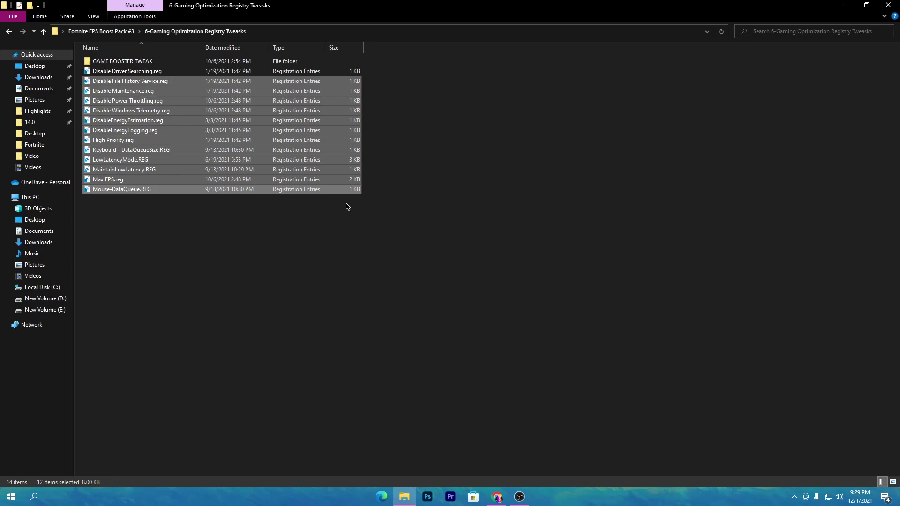
Start Disk Cleanup from the 7-Clean Junk Files folder, choose drive C:, and exit the drive selection
key("alt+Up")
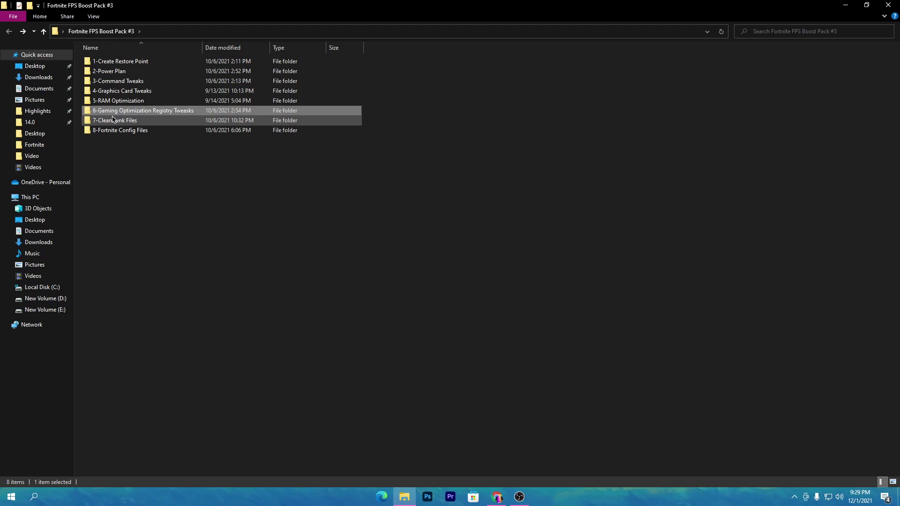
double_click(113, 120)
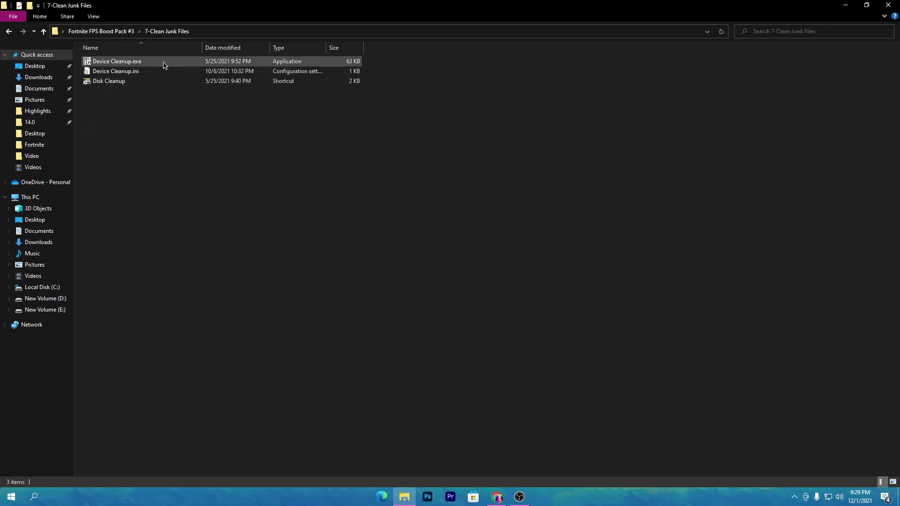
double_click(113, 83)
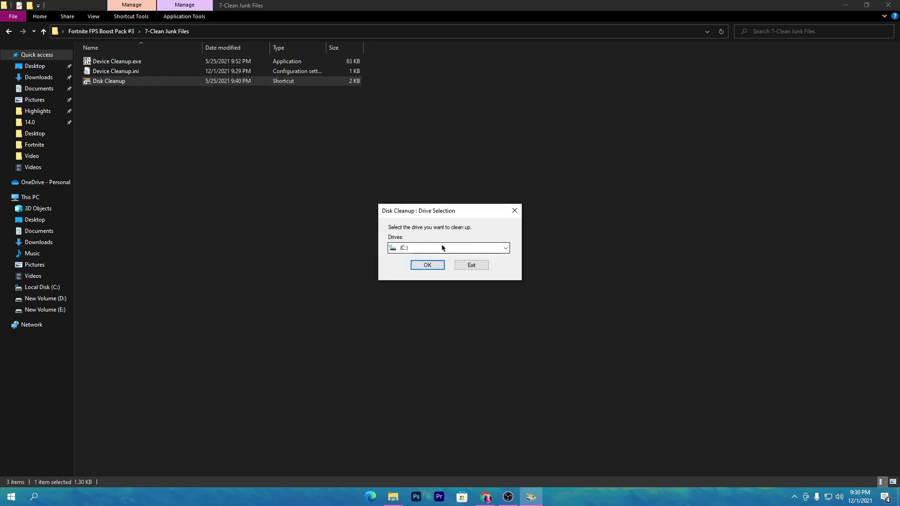
left_click(506, 248)
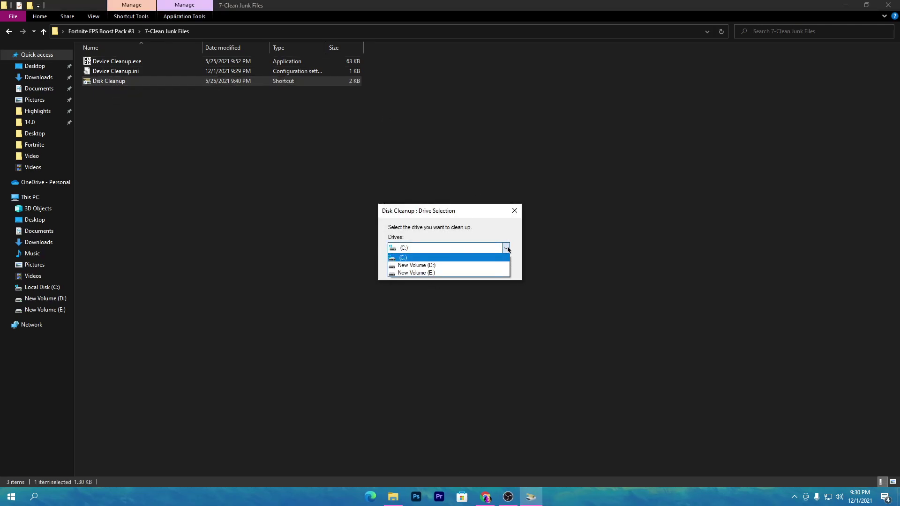
left_click(408, 259)
left_click(429, 266)
left_click(99, 227)
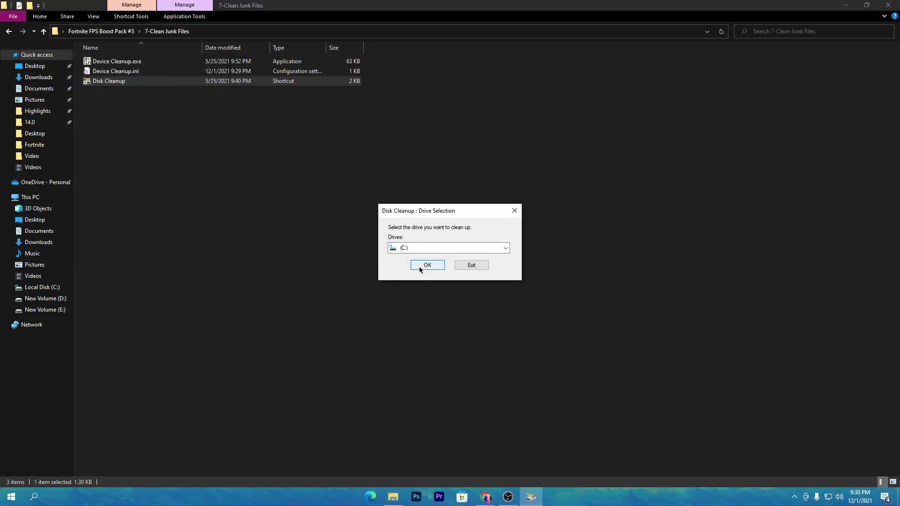
left_click(472, 265)
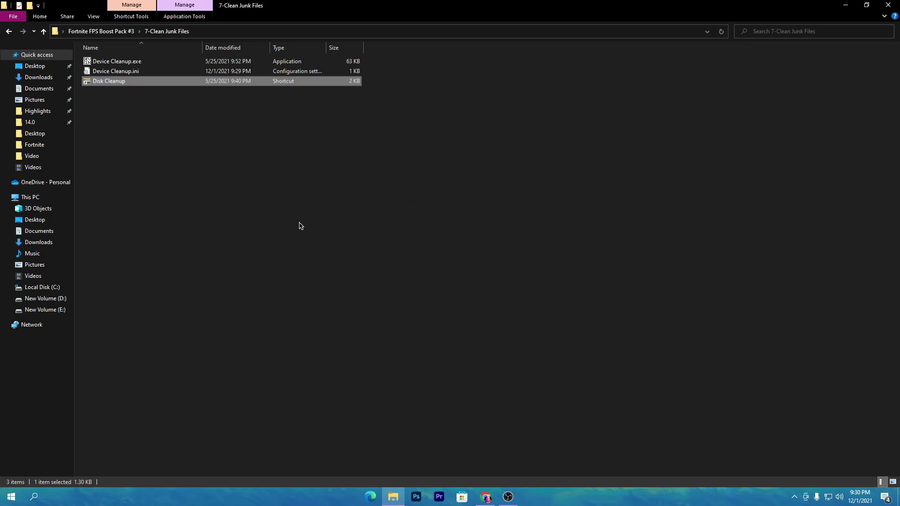
Copy GameUserSettings.ini from the Med End PC folder inside 8-Fortnite Config Files
key("BackSpace")
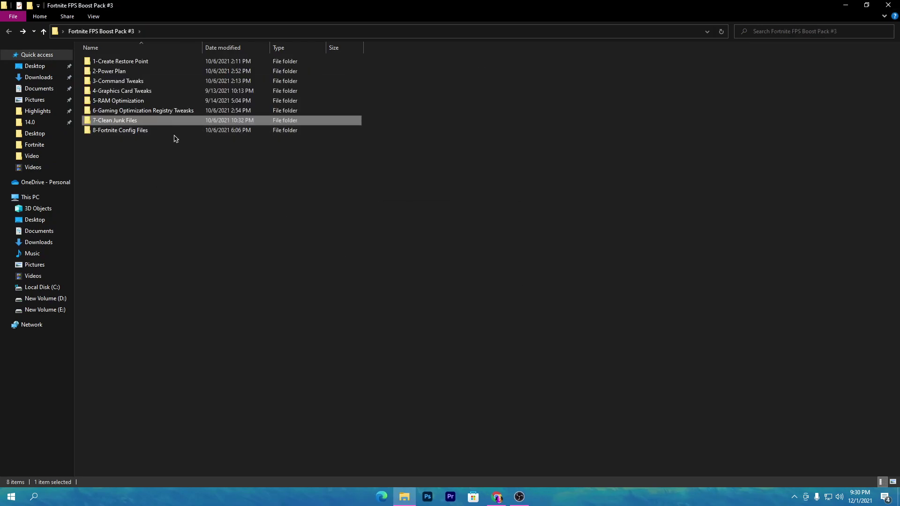
double_click(129, 131)
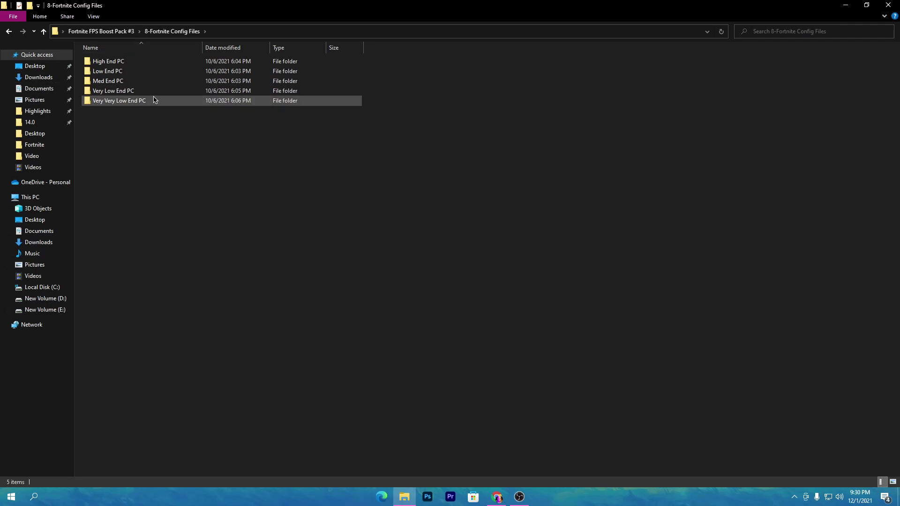
mouse_move(154, 99)
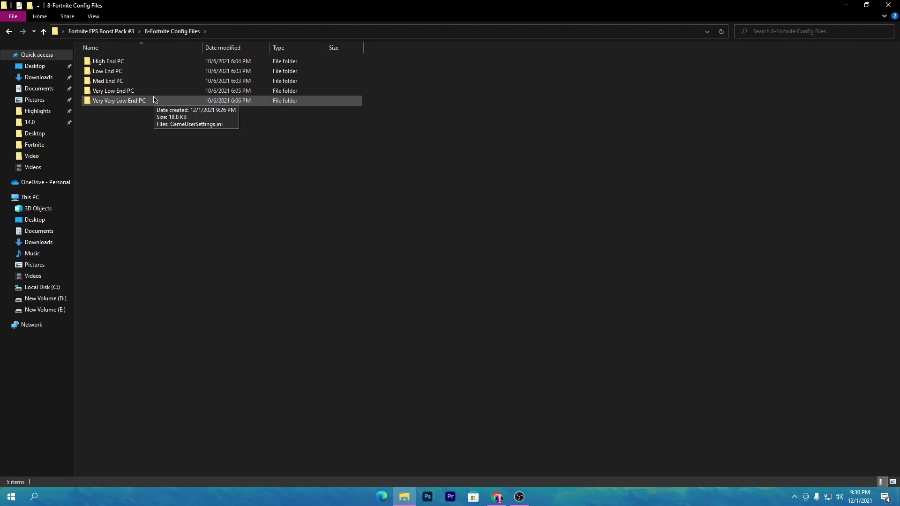
mouse_move(102, 97)
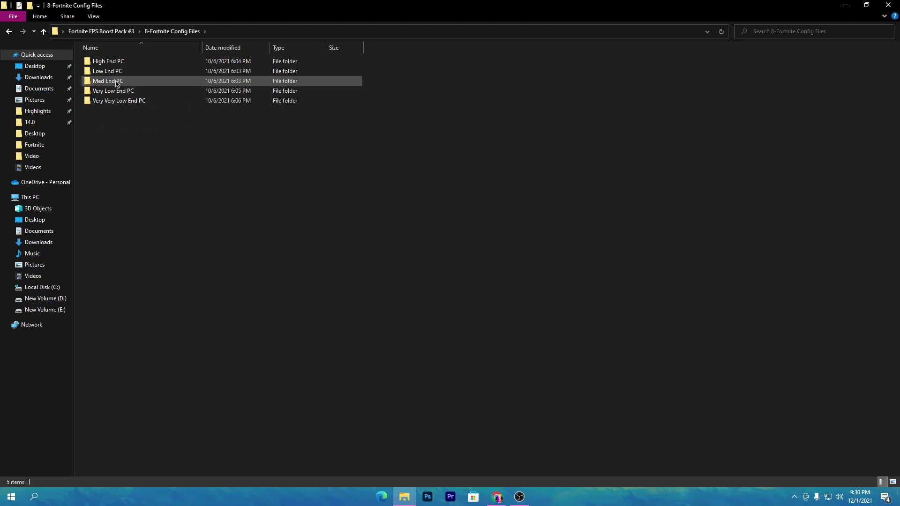
double_click(117, 82)
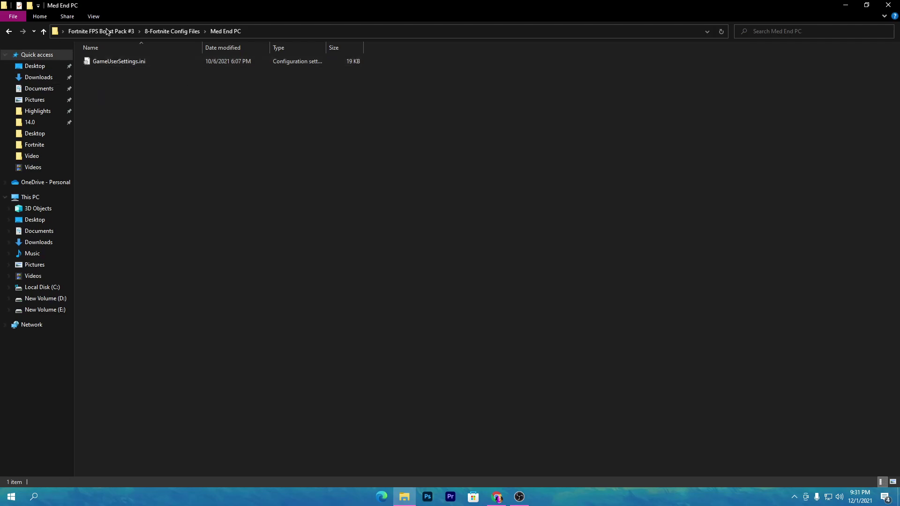
right_click(120, 61)
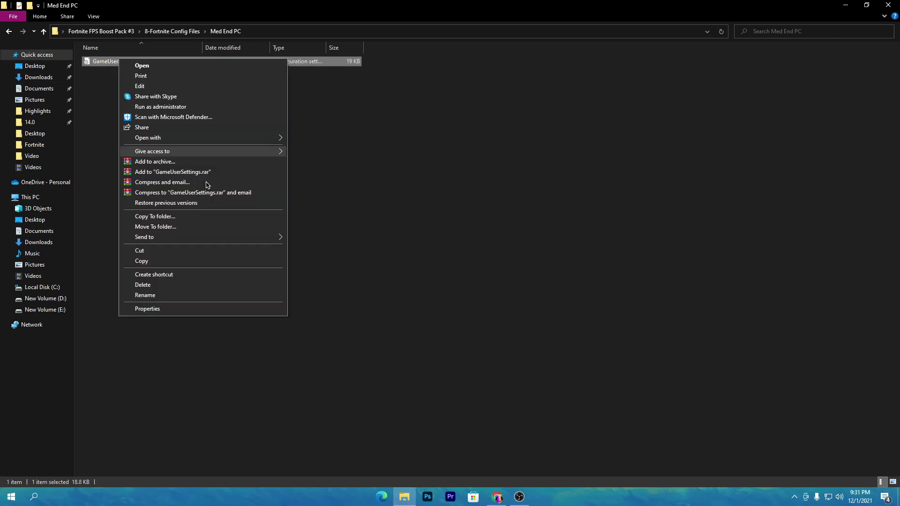
left_click(150, 267)
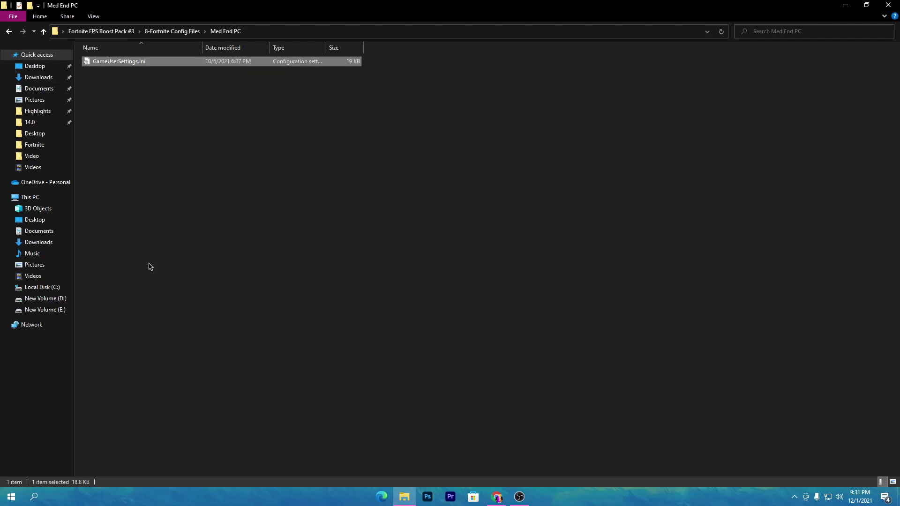
Open appdata through the Run dialog and go to Local\FortniteGame\Saved\Config\WindowsClient
key("super+r")
type("appdata")
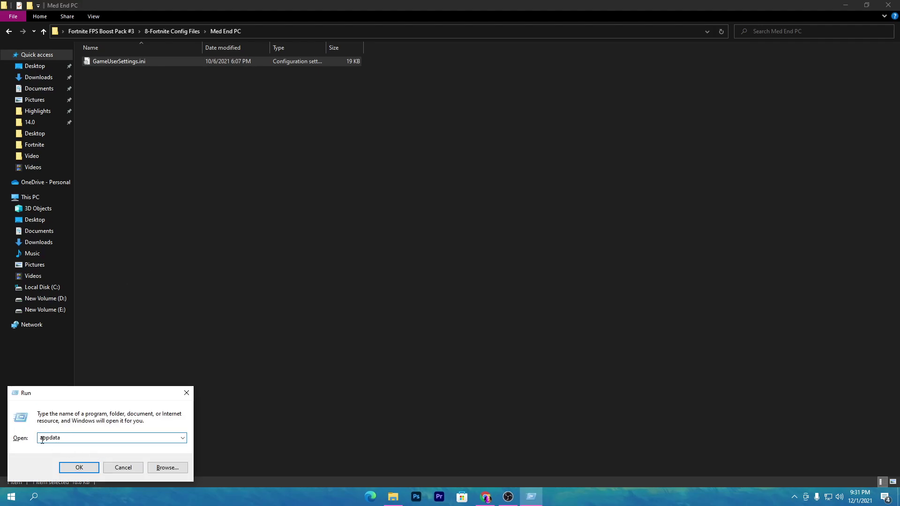
left_click(78, 467)
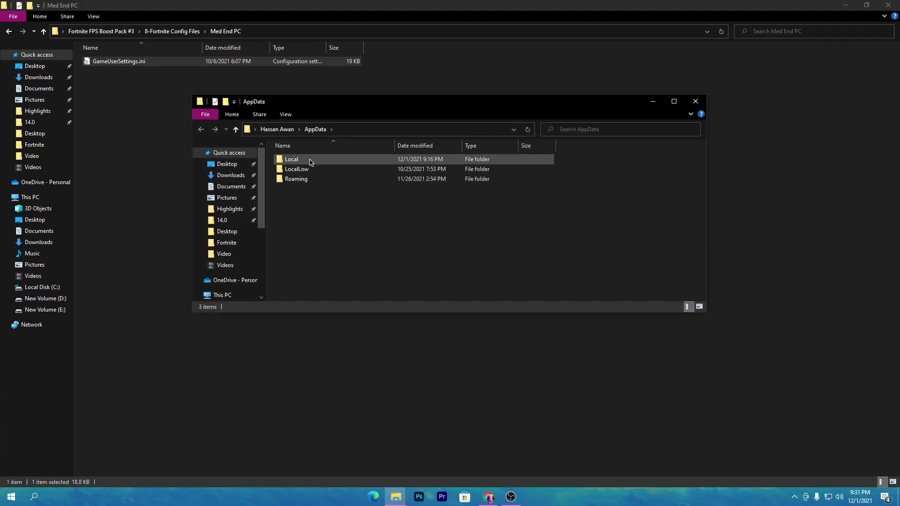
double_click(307, 160)
type("fortnite")
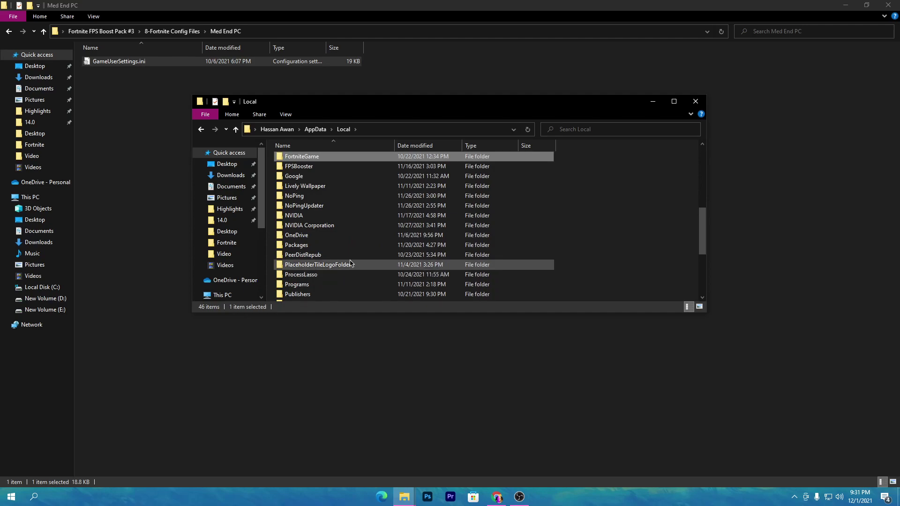
double_click(301, 159)
double_click(300, 159)
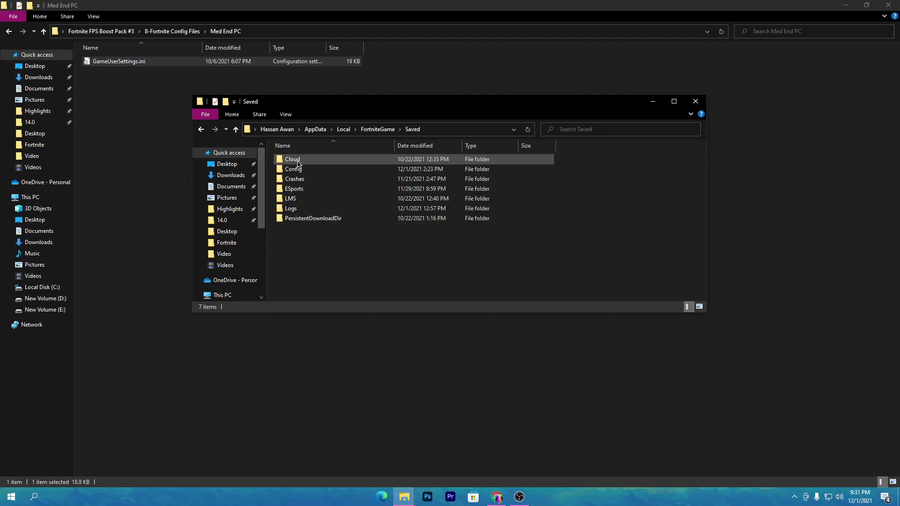
double_click(300, 168)
double_click(299, 170)
Dismiss the paste options in the WindowsClient folder and close both open folder windows
right_click(325, 187)
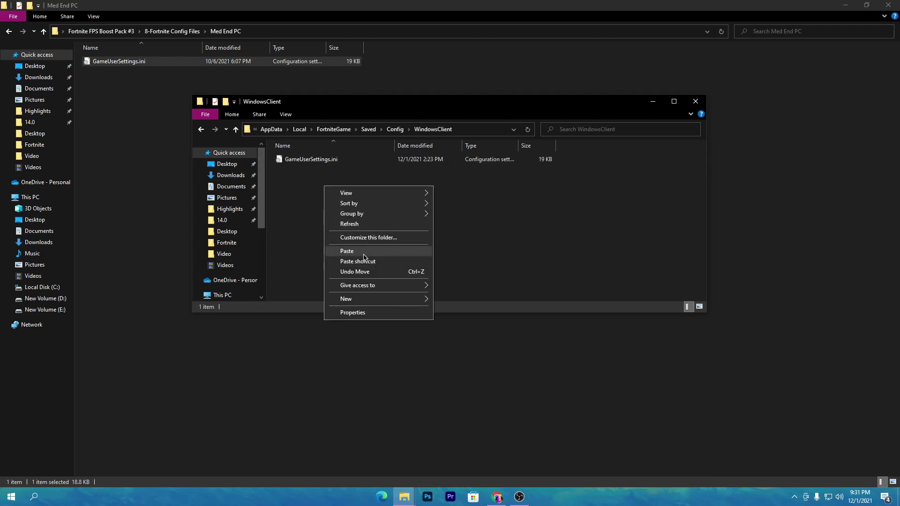
key("Escape")
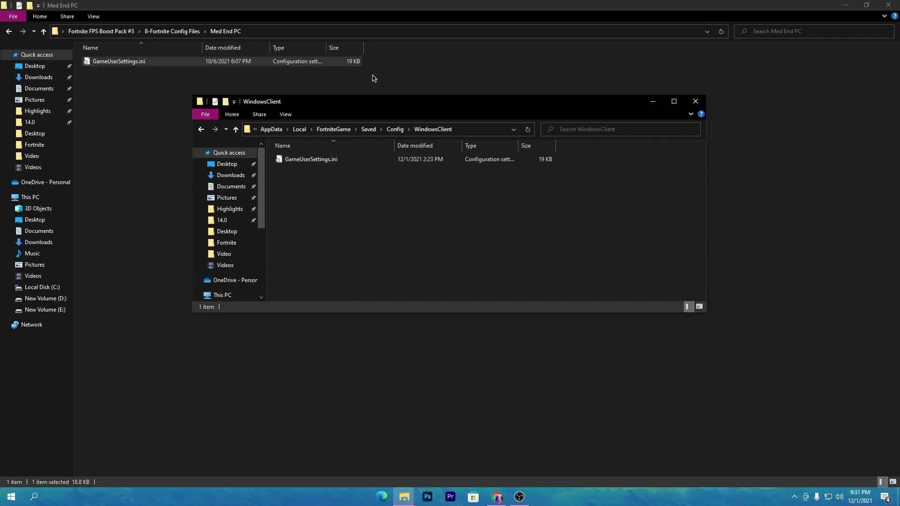
left_click(695, 101)
left_click(887, 4)
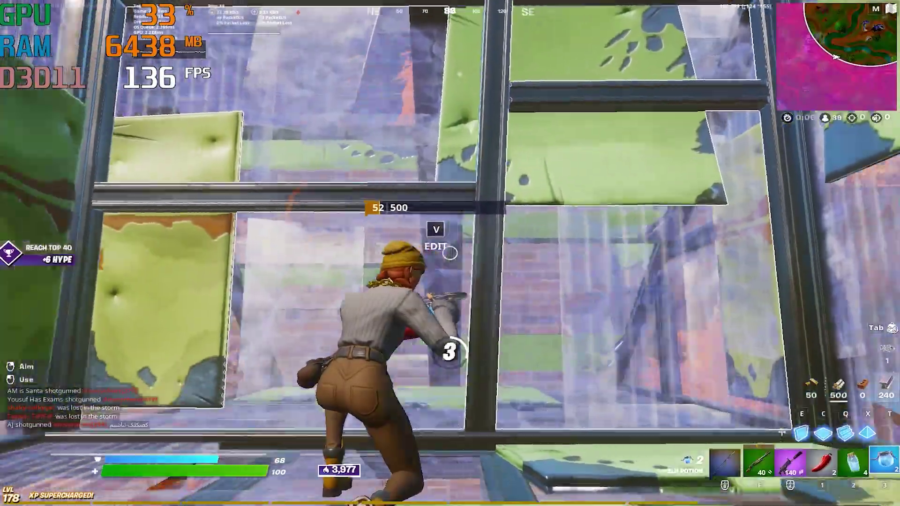
key("e")
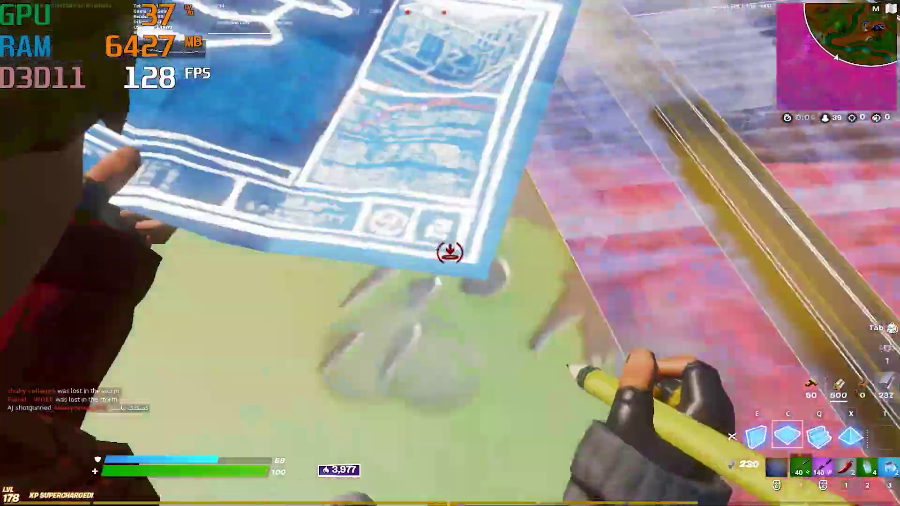
left_click(450, 253)
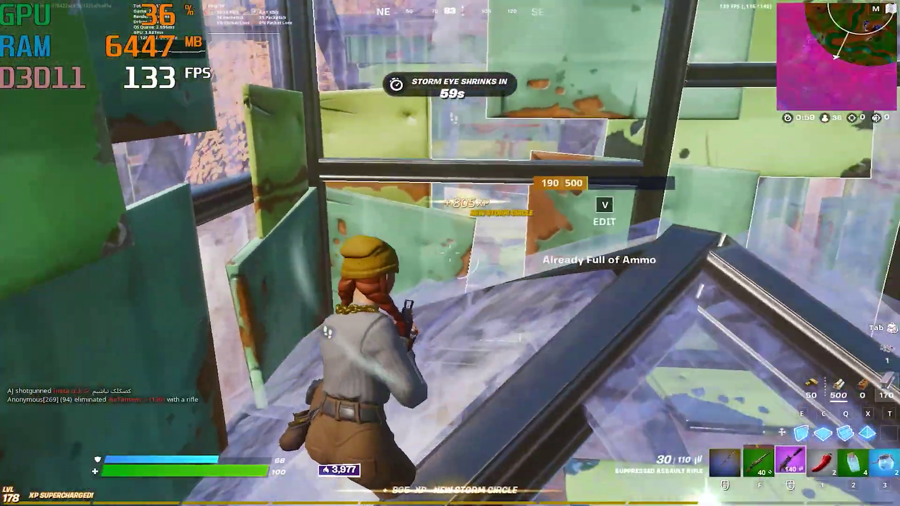
scroll(450, 254, "down", 1)
key("f")
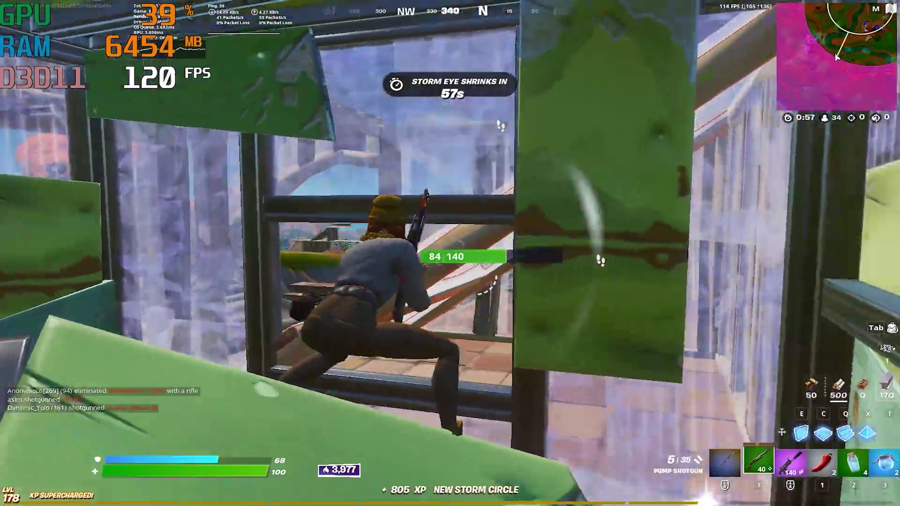
key("f")
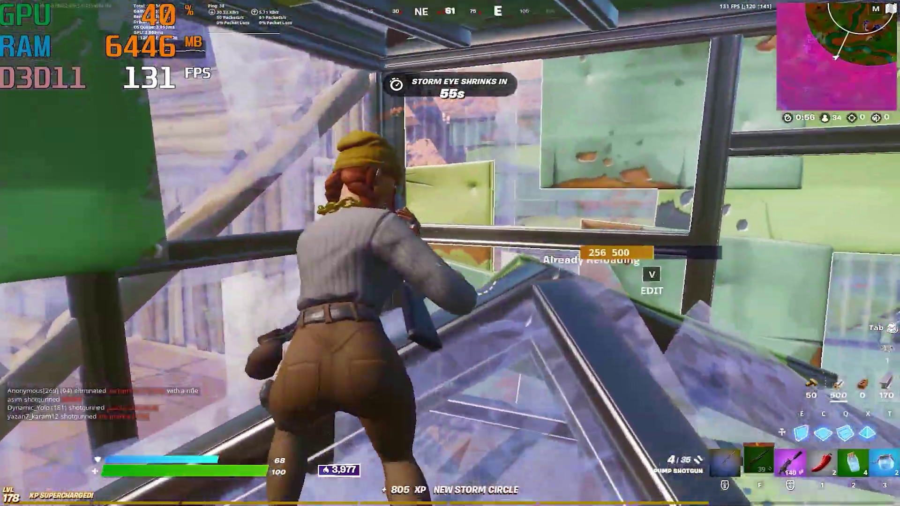
key("e")
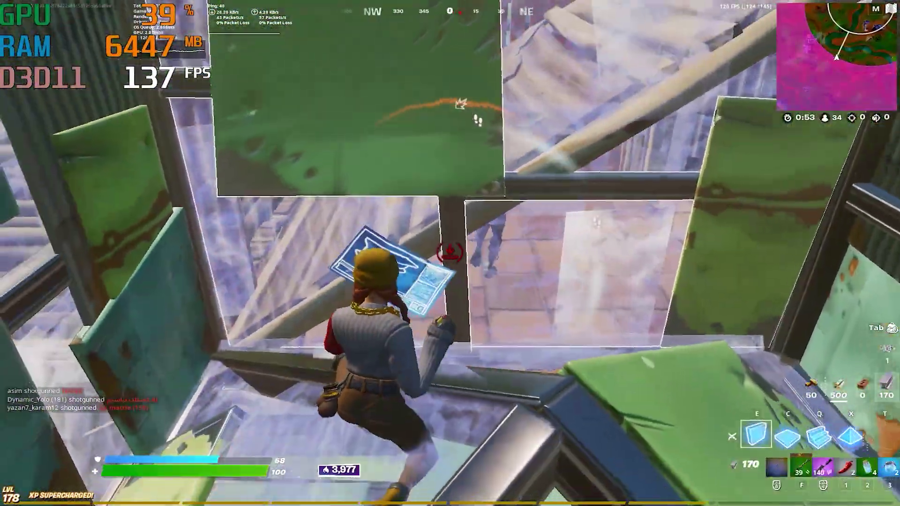
key("f")
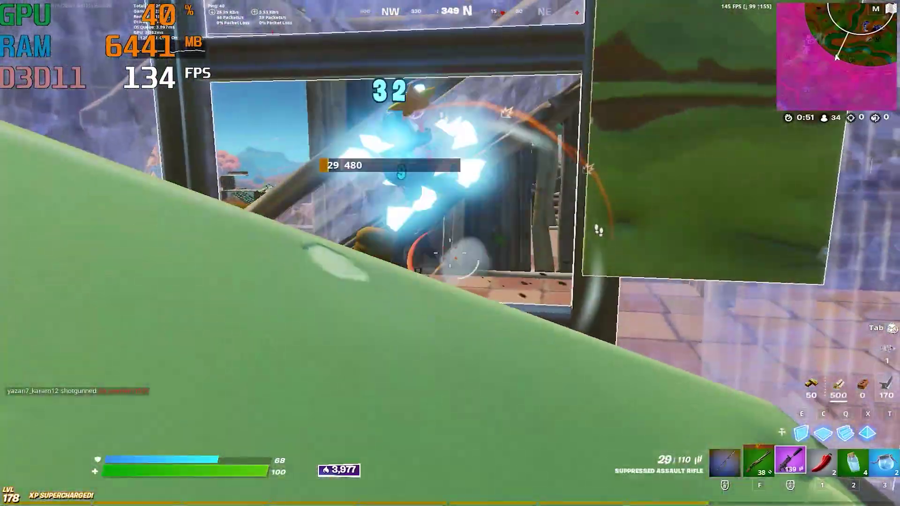
key("1")
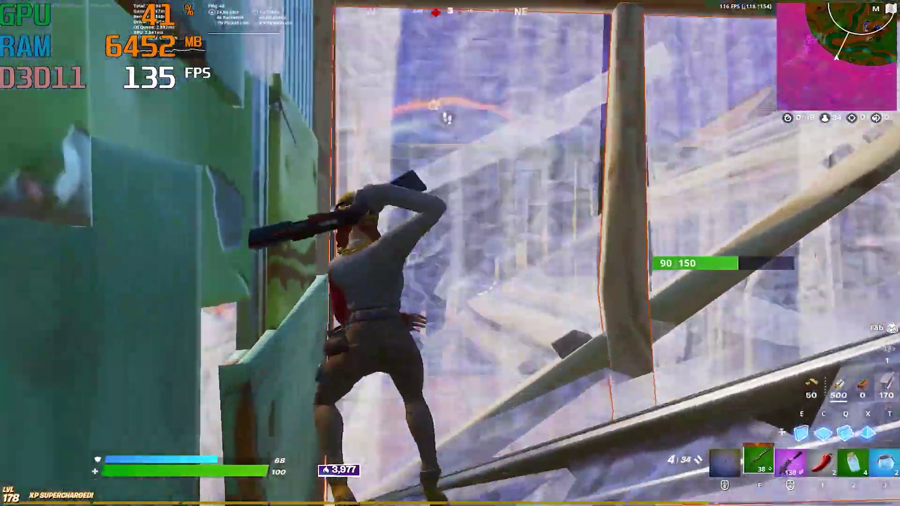